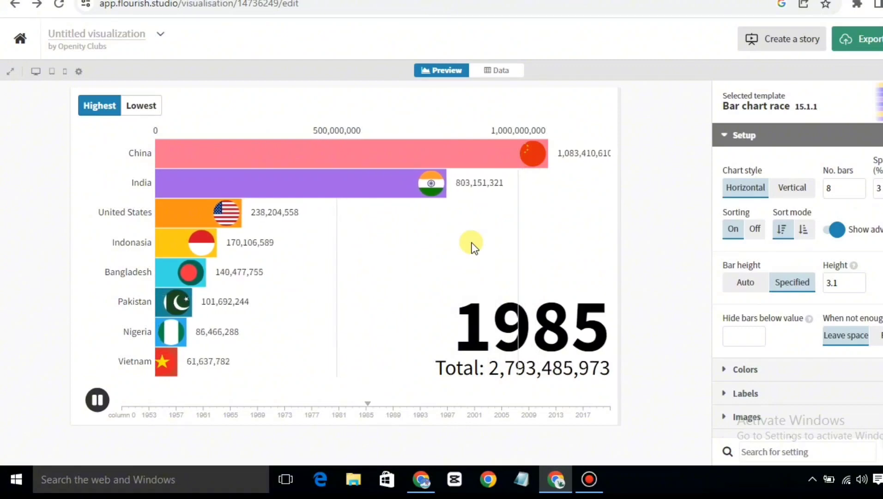
- Look through the videos, playlists and Shorts on the Stats Over Time YouTube channel
key(ctrl+plus)
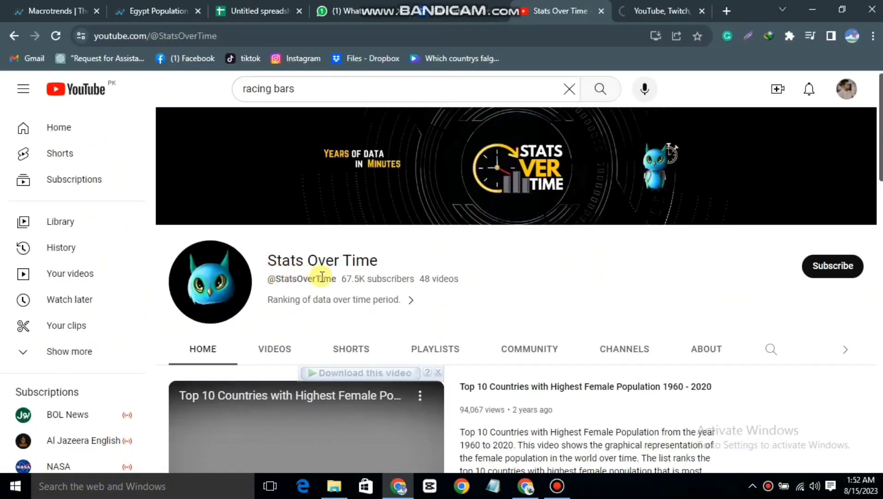
scroll(480, 215, down, 5)
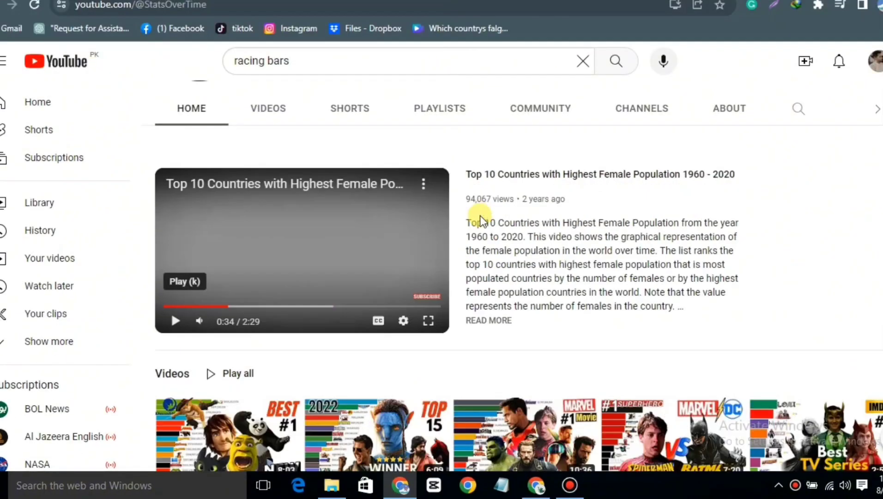
scroll(479, 223, up, 2)
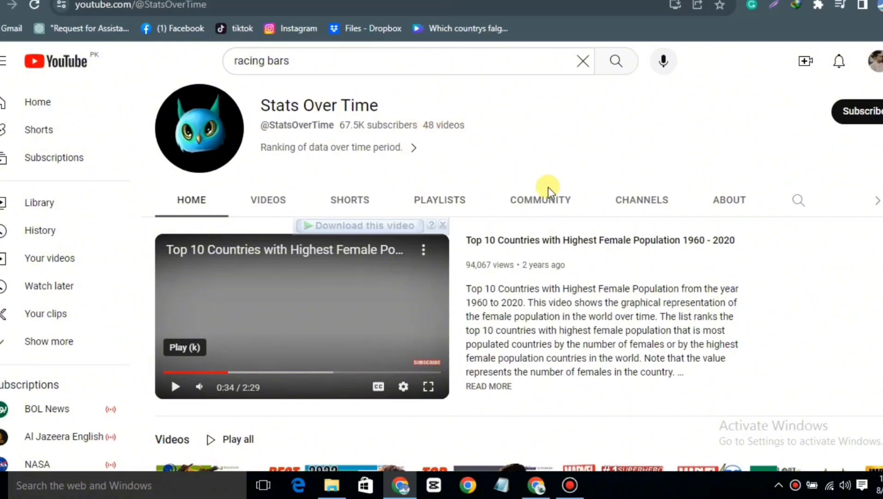
scroll(544, 187, down, 5)
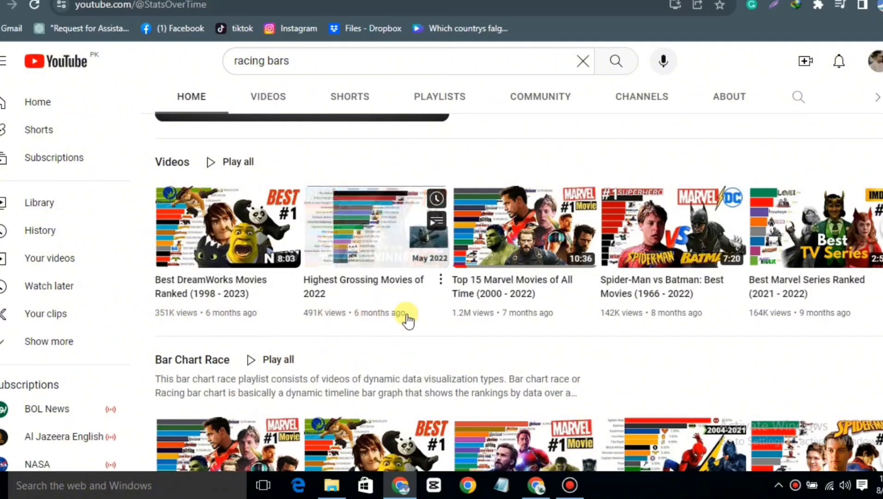
scroll(691, 295, down, 2)
scroll(691, 295, down, 5)
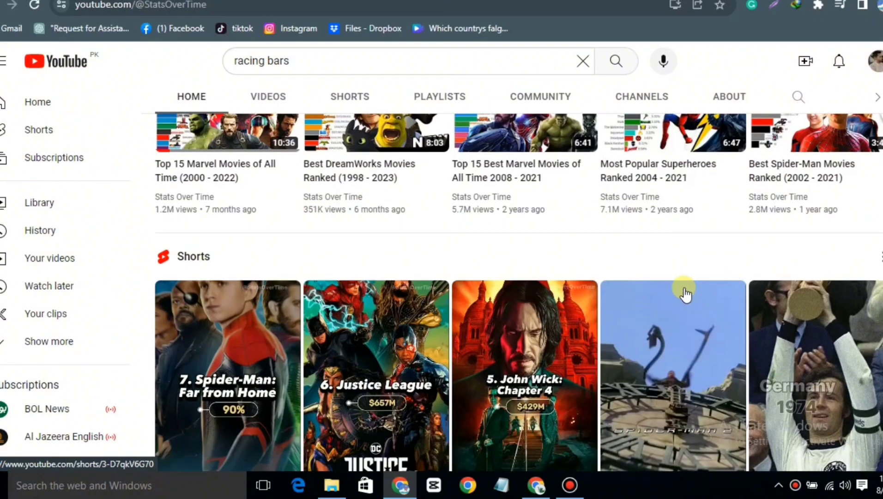
scroll(261, 196, up, 1)
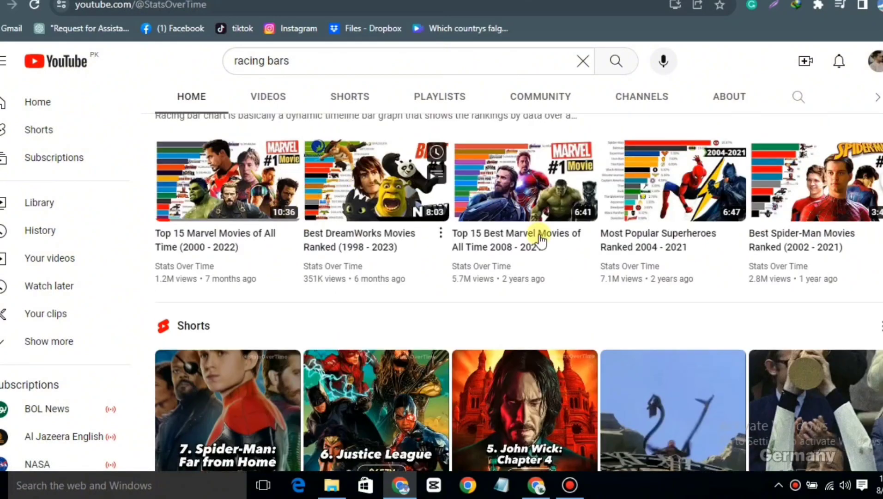
scroll(536, 231, down, 8)
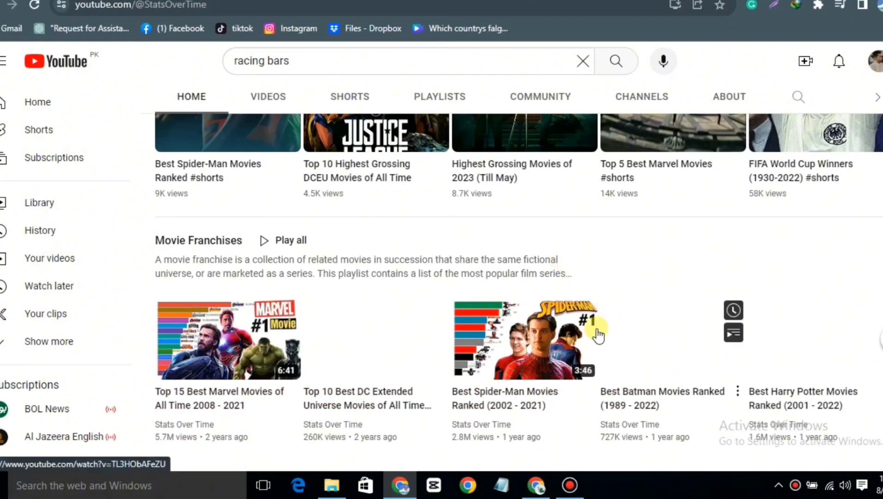
- View the video "Top 15 Best Marvel Movies of All Time 2008 - 2021" and review the channel's Social Blade statistics
click(249, 343)
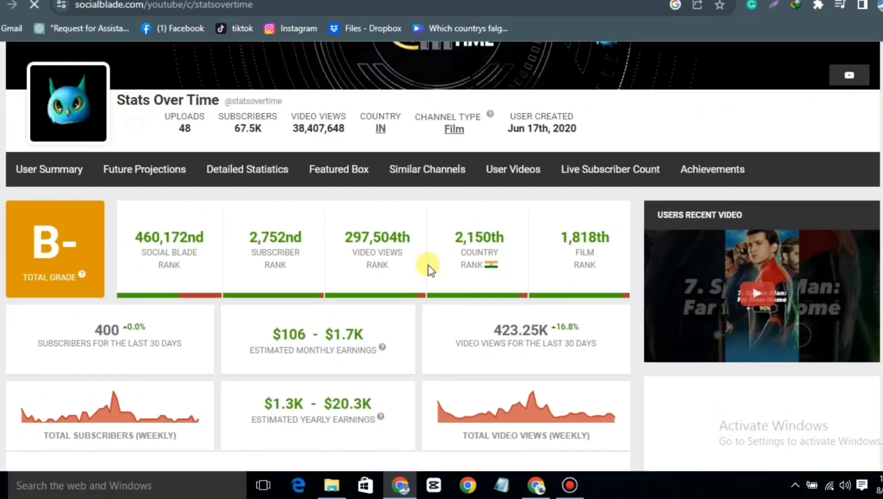
scroll(425, 262, down, 3)
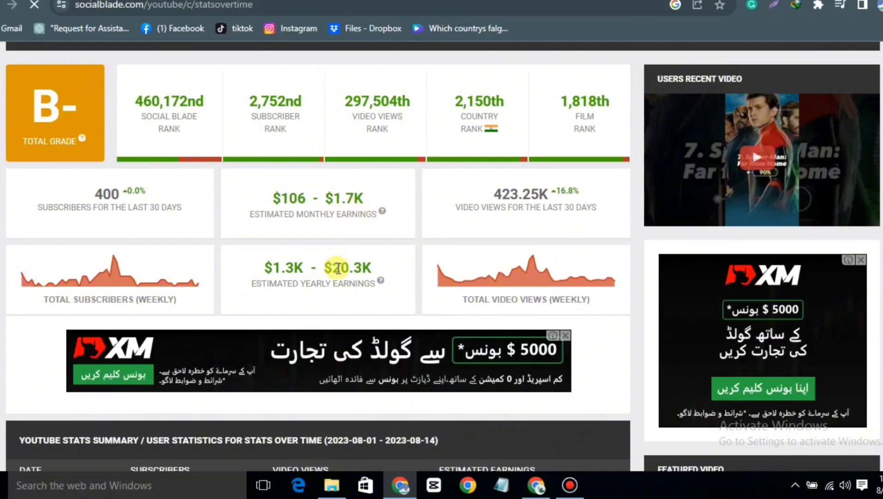
scroll(338, 269, up, 2)
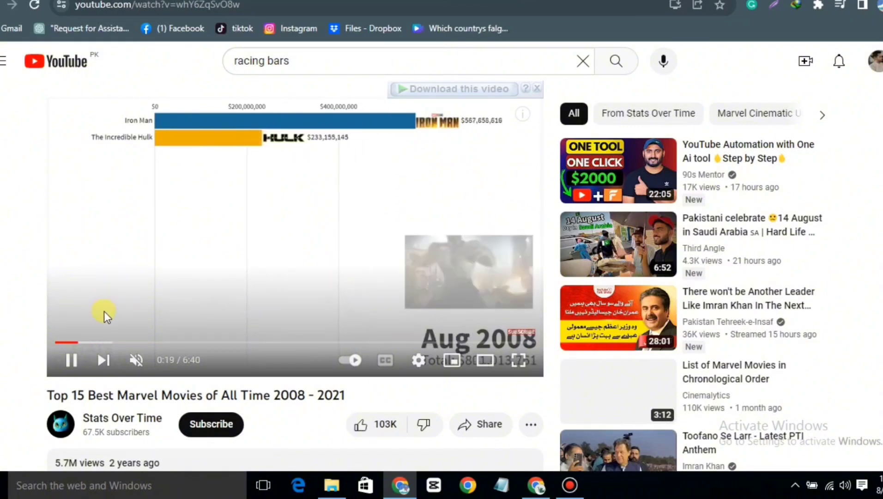
click(105, 349)
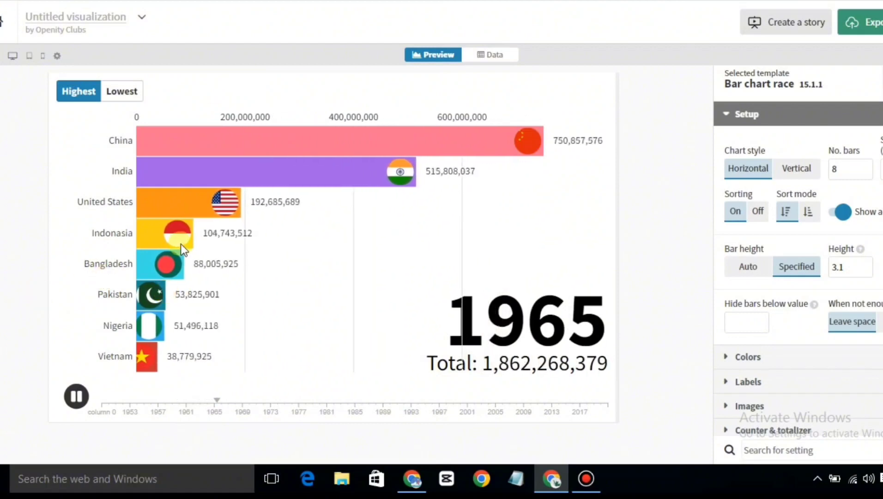
- Examine the data sheet behind the Flourish bar chart race, including its image and yearly columns
click(492, 55)
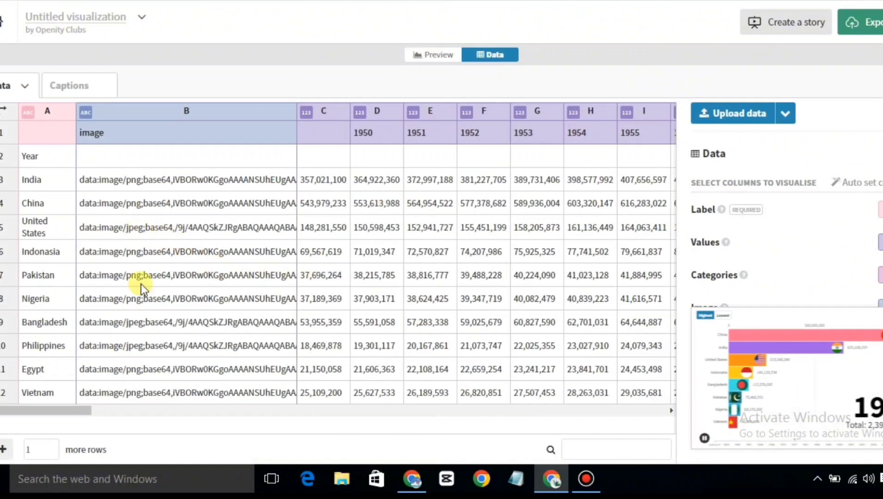
drag(73, 418, 3, 404)
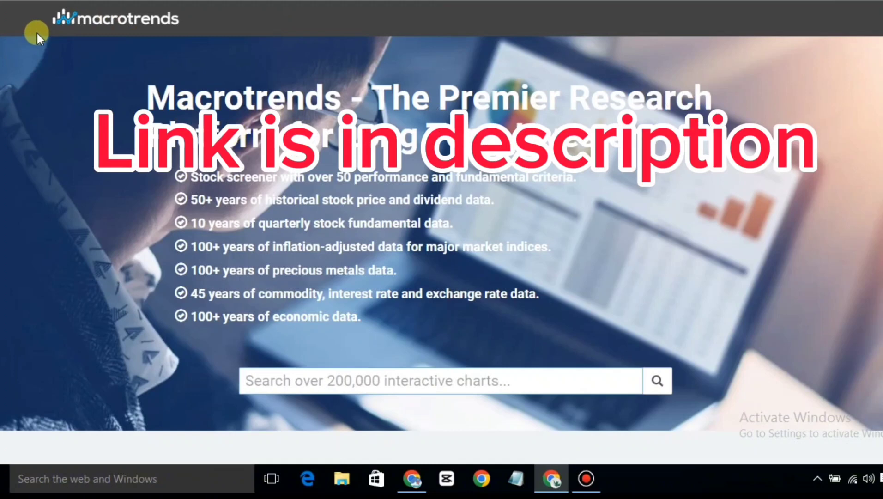
- Open the Global Metrics topic overview on the Macrotrends website
scroll(369, 194, down, 10)
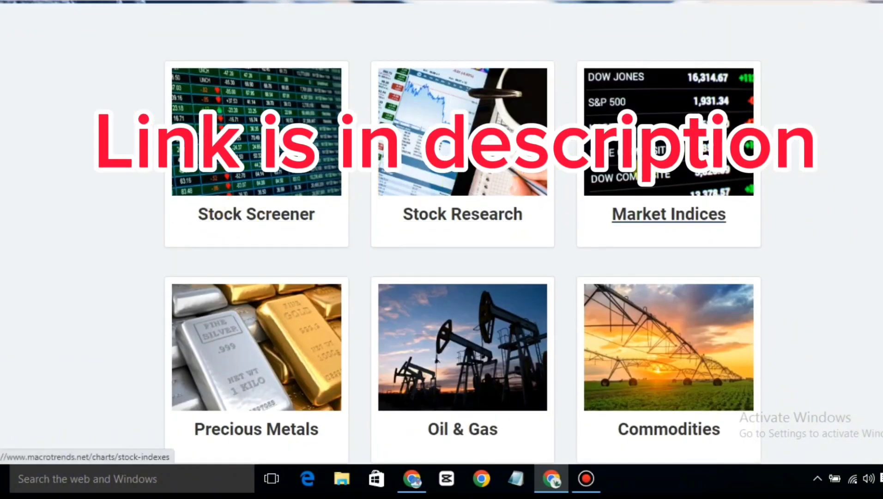
scroll(668, 214, down, 3)
scroll(669, 214, down, 3)
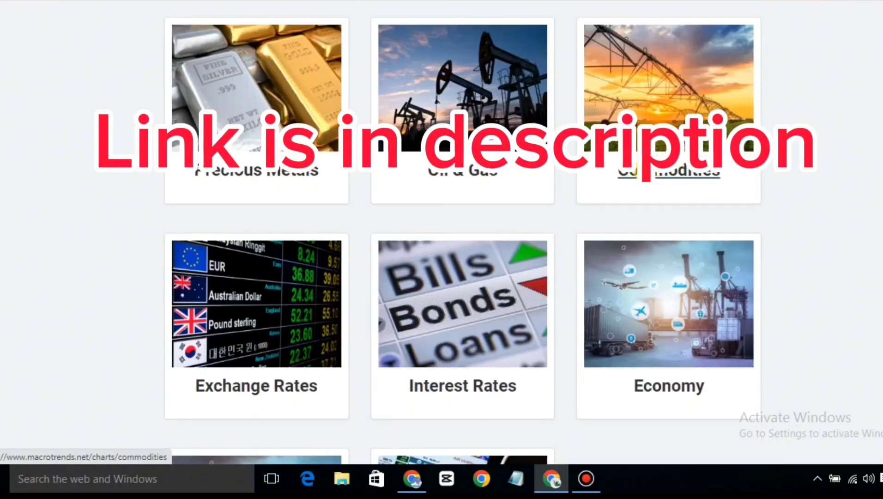
scroll(636, 174, down, 1)
scroll(645, 175, down, 5)
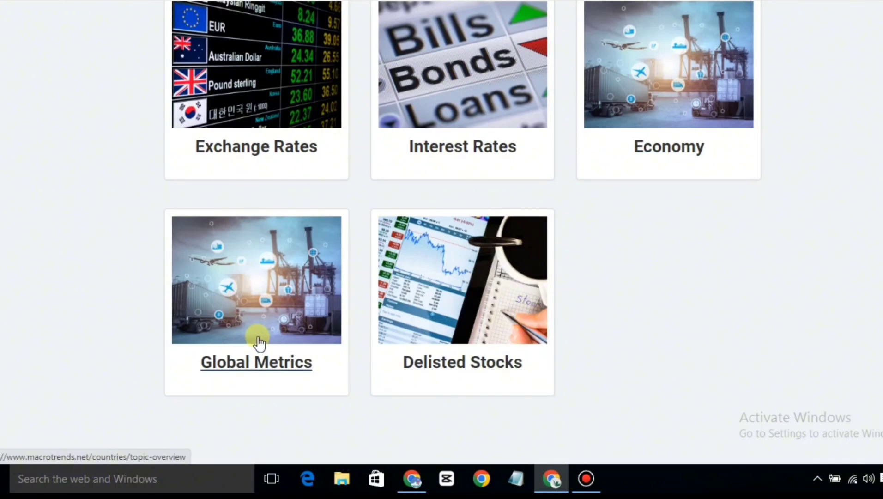
click(264, 356)
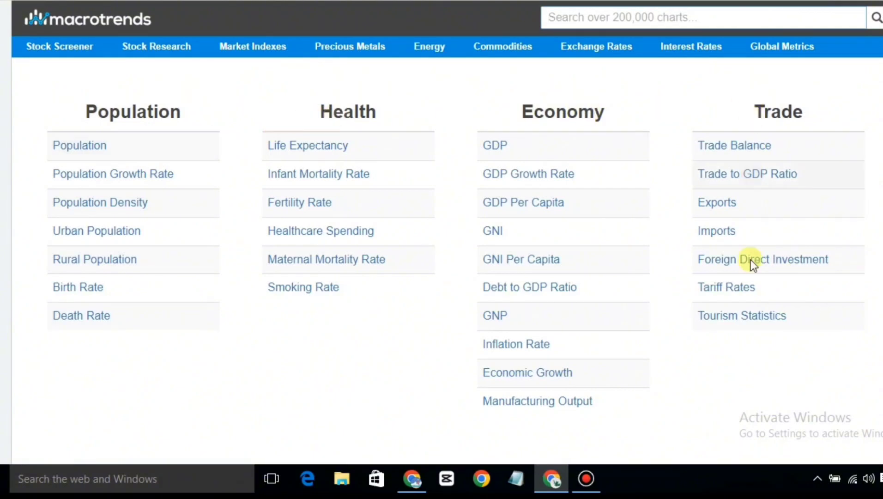
- Open the Population ranking of the largest countries and go to India's population page
click(89, 148)
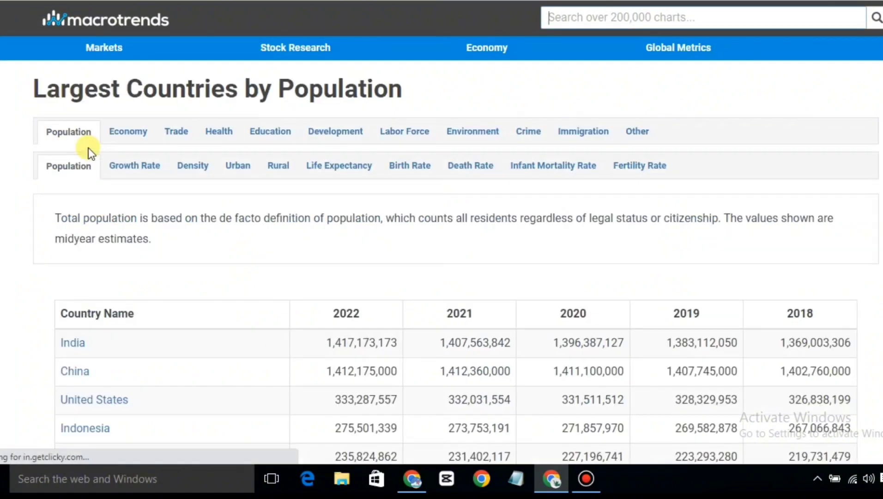
scroll(203, 231, down, 6)
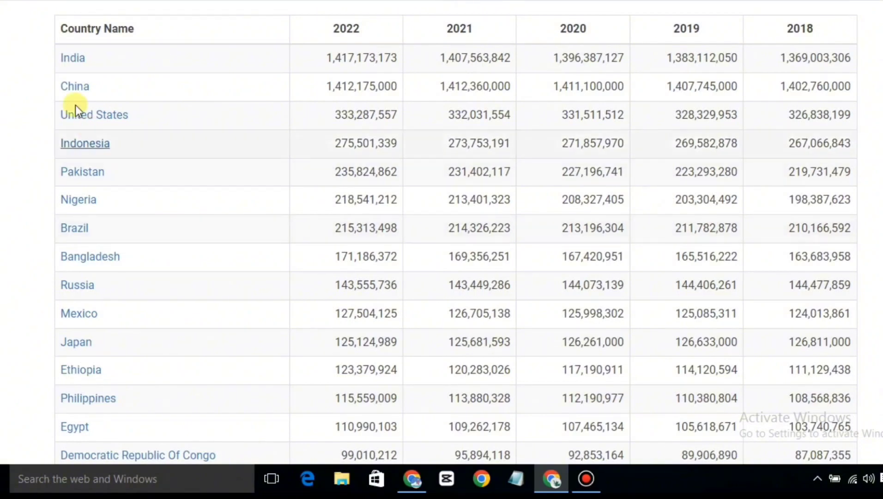
click(74, 62)
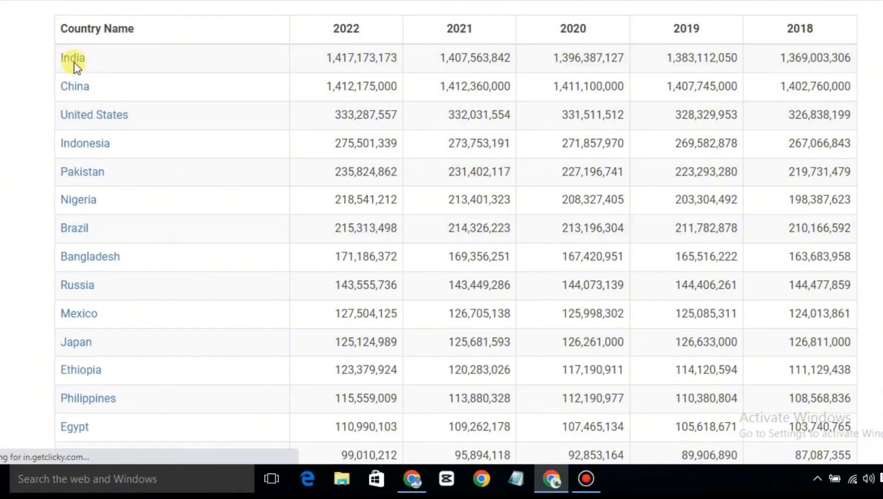
- Copy all rows from 2023 to 1950 of India's historical population table, including population and growth rate
scroll(211, 228, down, 20)
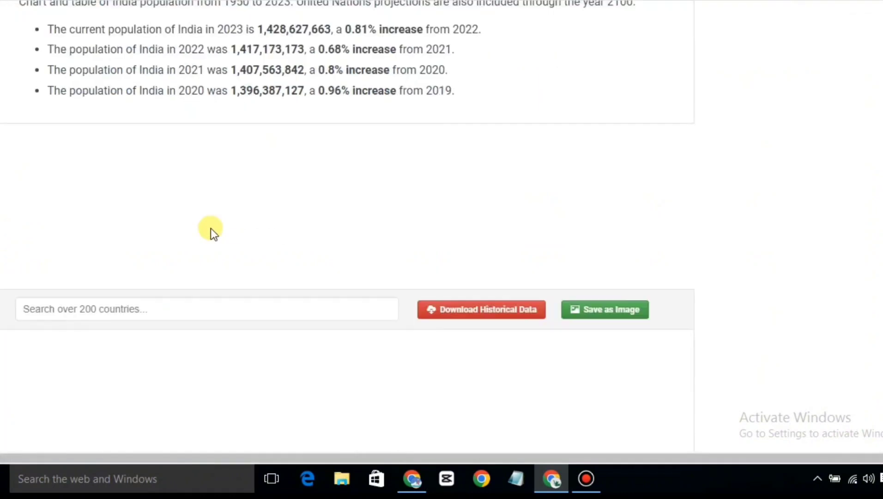
scroll(210, 228, down, 9)
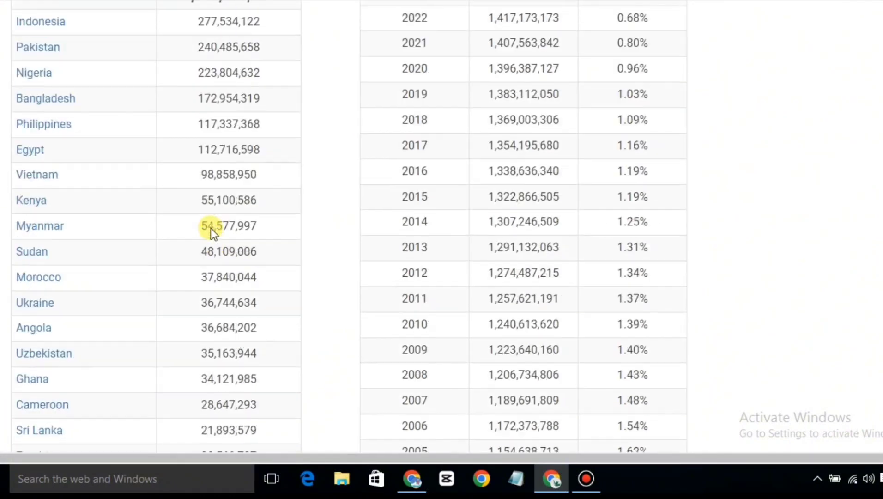
scroll(210, 228, up, 5)
scroll(211, 228, down, 1)
scroll(210, 229, down, 1)
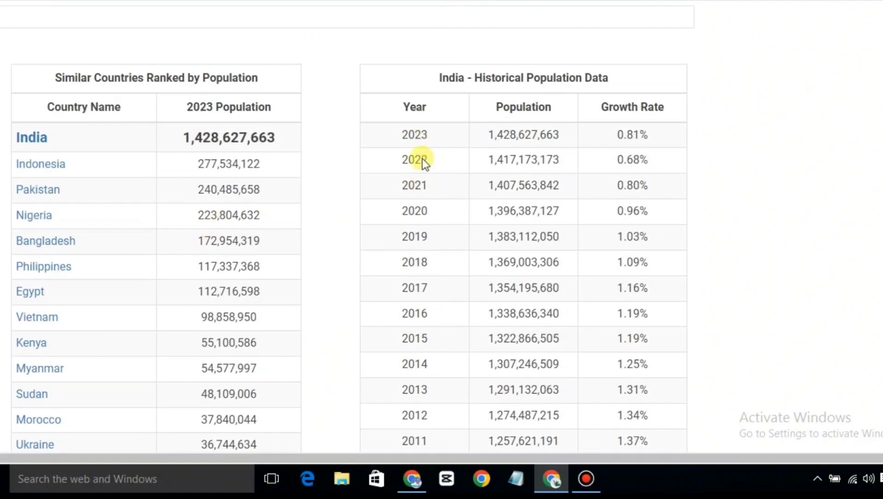
scroll(422, 159, down, 20)
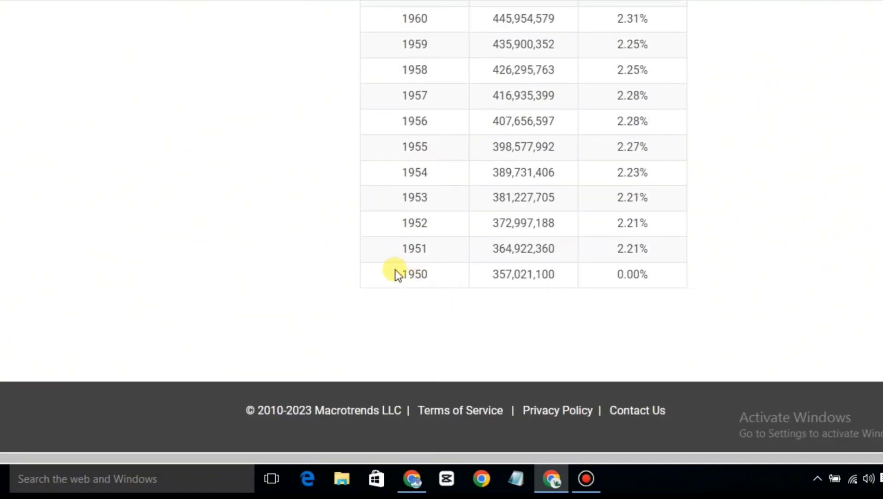
scroll(418, 274, up, 20)
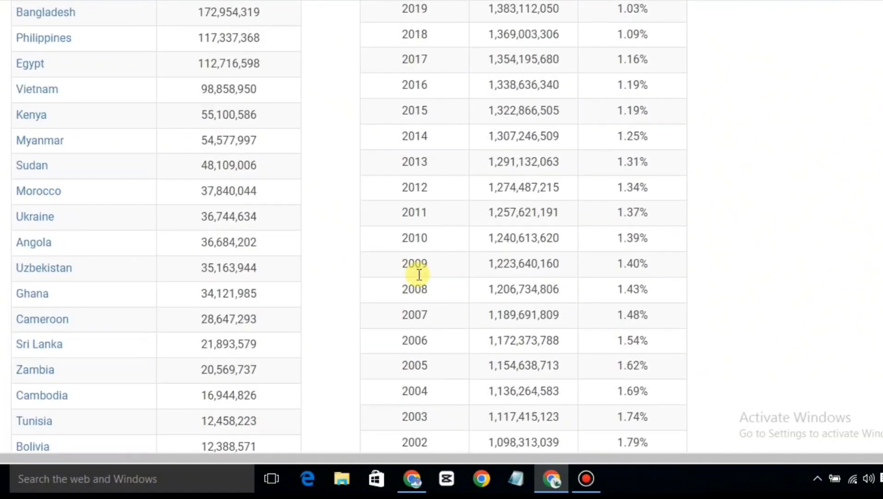
scroll(418, 273, down, 5)
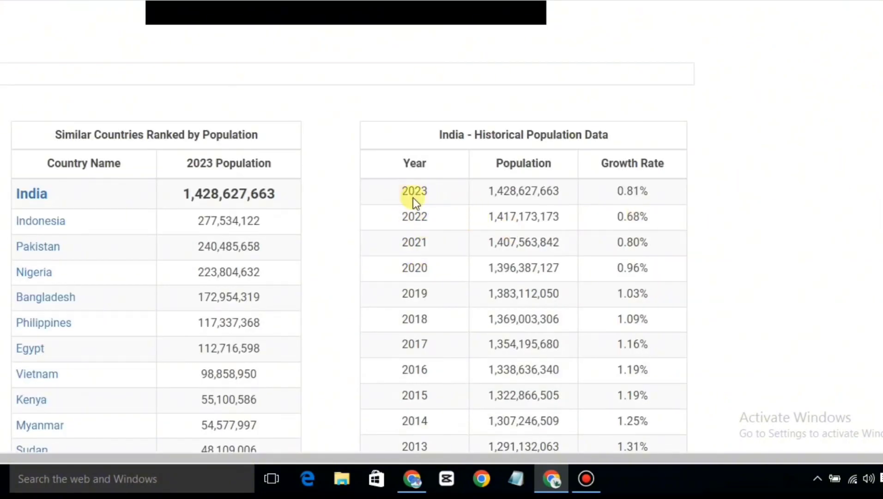
drag(412, 198, 654, 284)
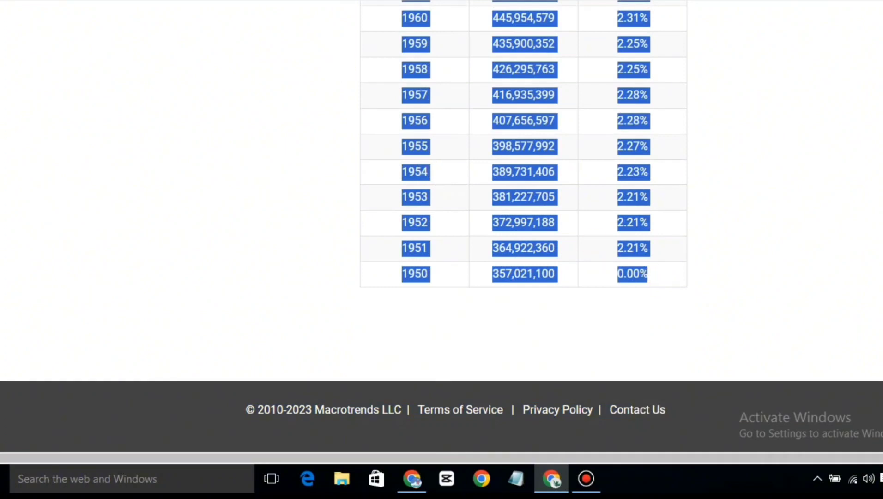
- Open Google Sheets in a new browser tab and create a blank spreadsheet
key(ctrl+t)
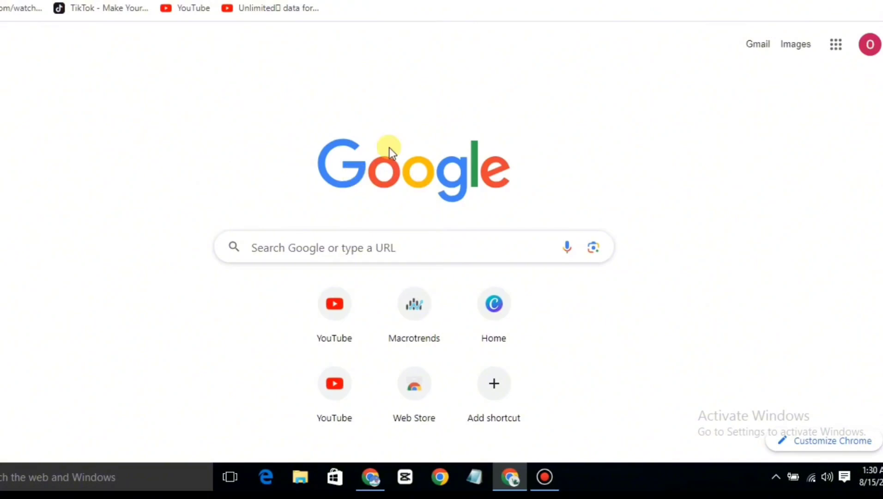
click(836, 49)
scroll(816, 173, down, 5)
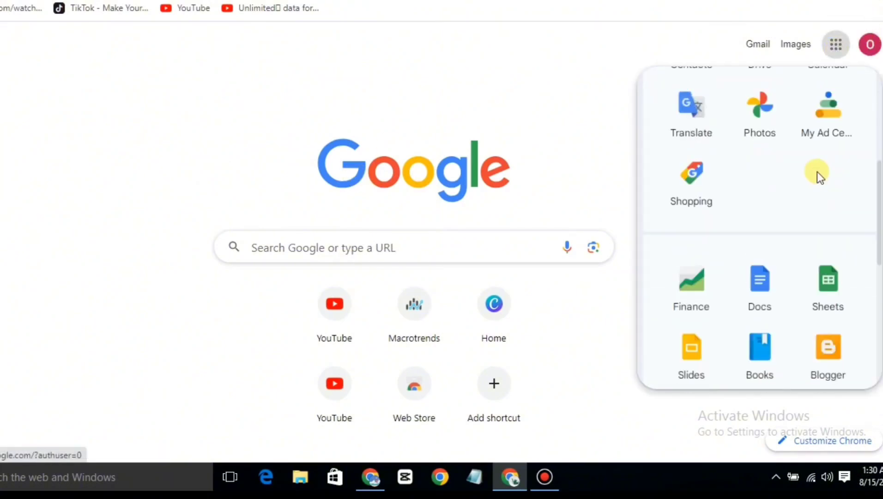
scroll(847, 315, up, 5)
scroll(794, 200, down, 5)
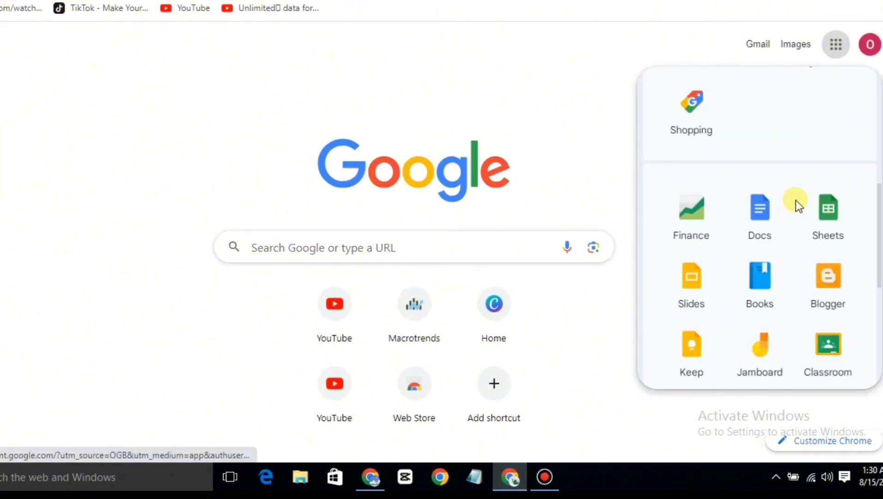
click(832, 224)
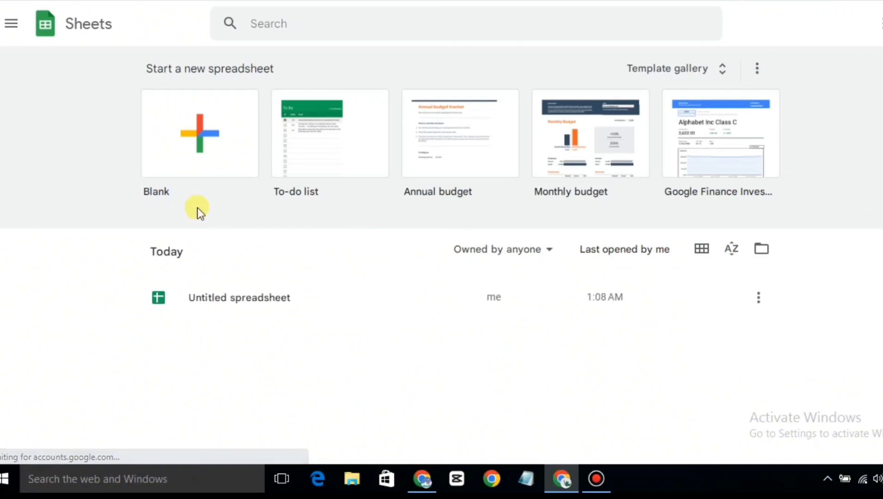
click(201, 145)
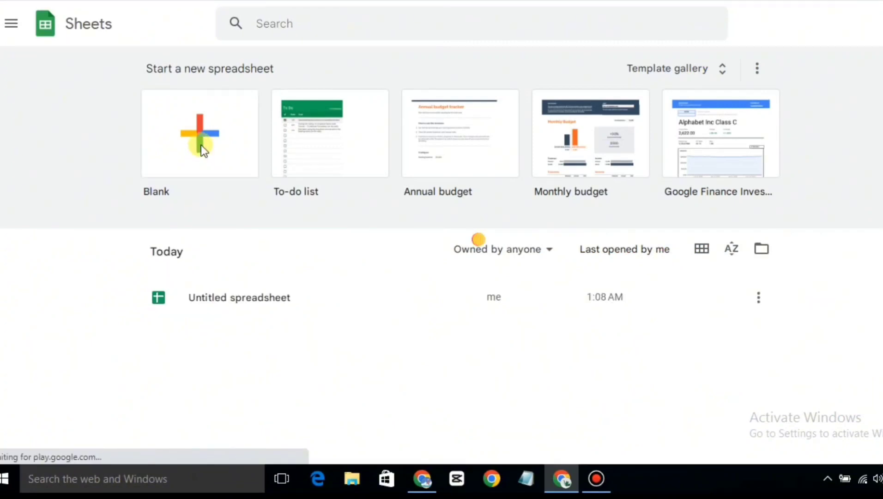
- Paste the copied India population table into the spreadsheet starting at cell B5
click(131, 187)
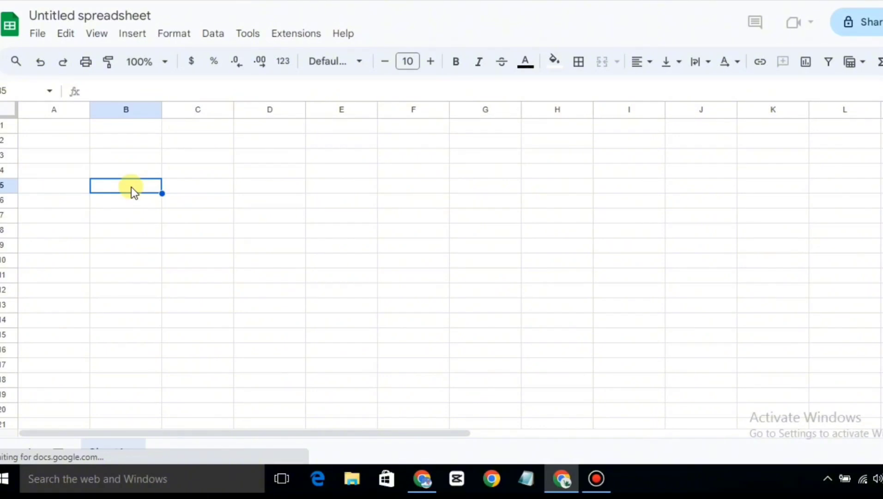
key(ctrl+v)
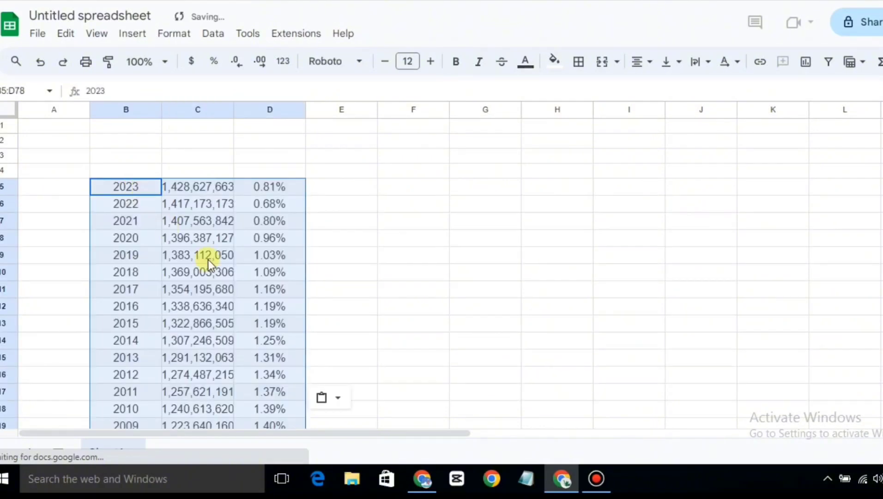
scroll(171, 247, down, 4)
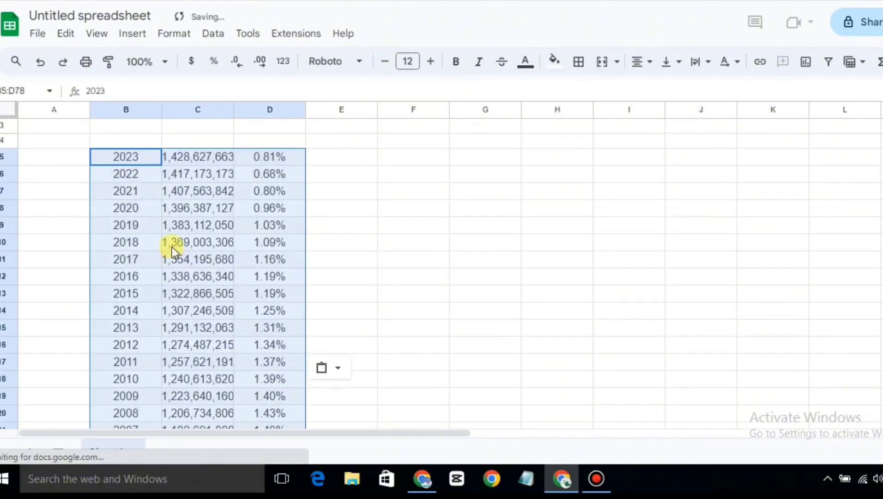
- Review the pasted India population rows in the spreadsheet alongside the source table on Macrotrends
scroll(172, 248, up, 2)
scroll(172, 246, up, 3)
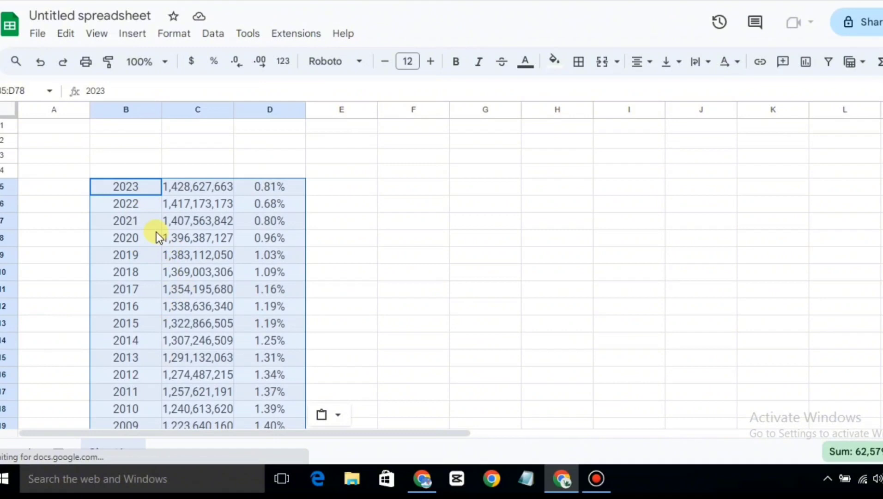
scroll(139, 196, down, 1)
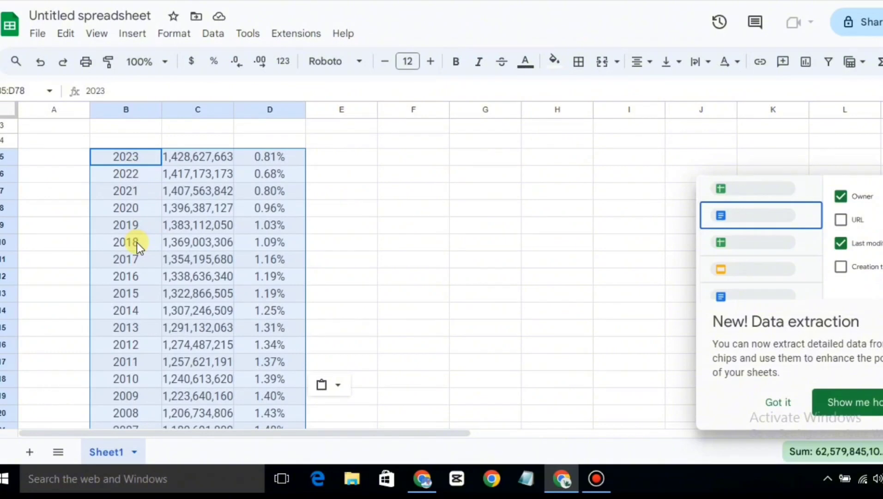
scroll(137, 241, down, 5)
scroll(137, 242, up, 4)
scroll(137, 242, up, 2)
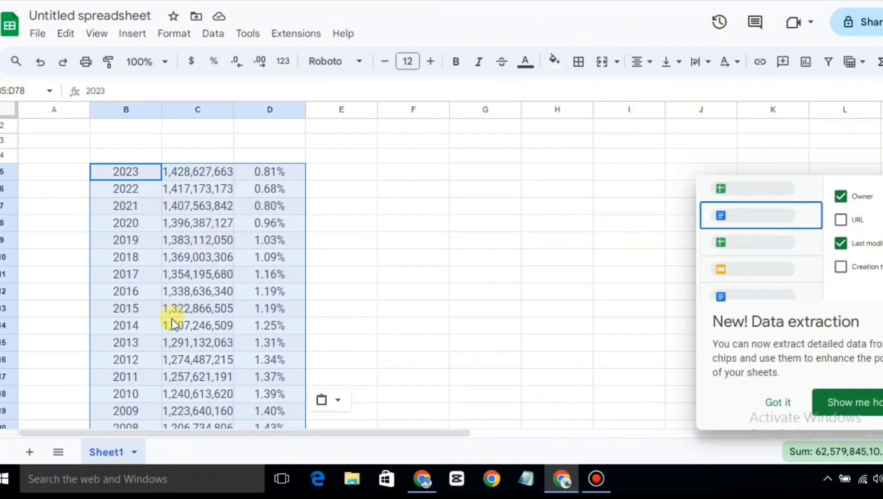
key(ctrl+shift+Tab)
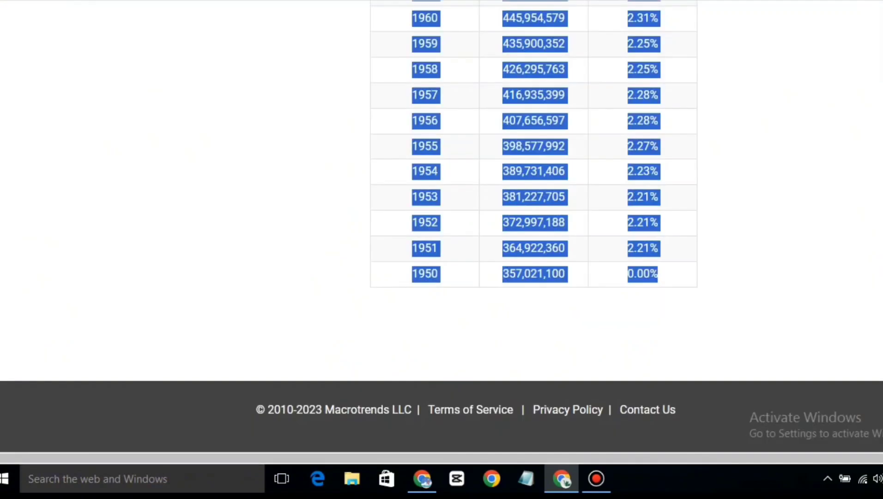
click(84, 1)
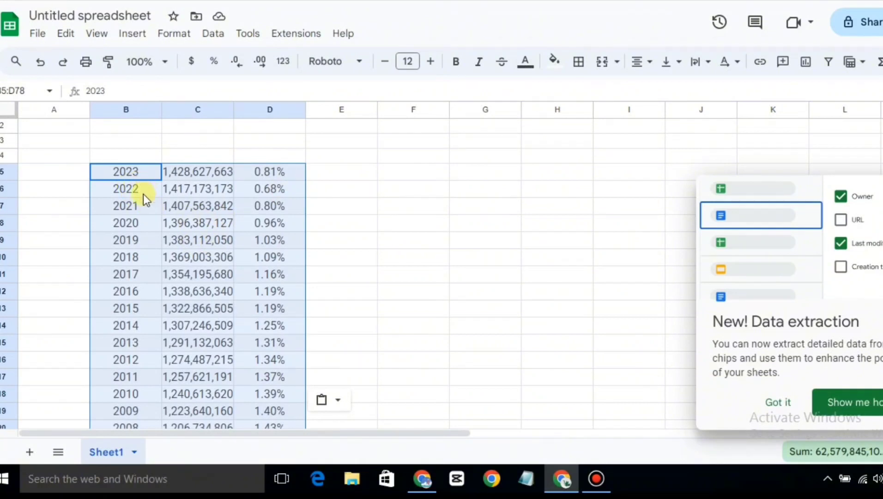
- Create a filter on the pasted India table and sort the year column A → Z
right_click(143, 194)
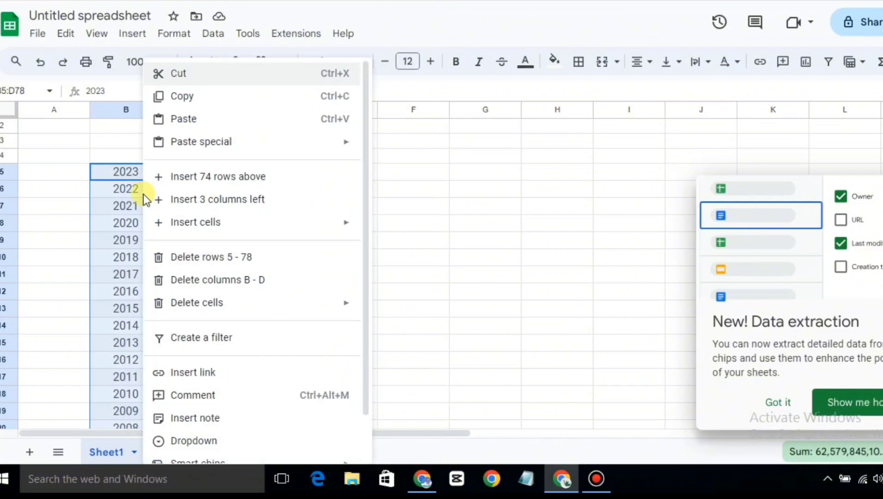
click(217, 337)
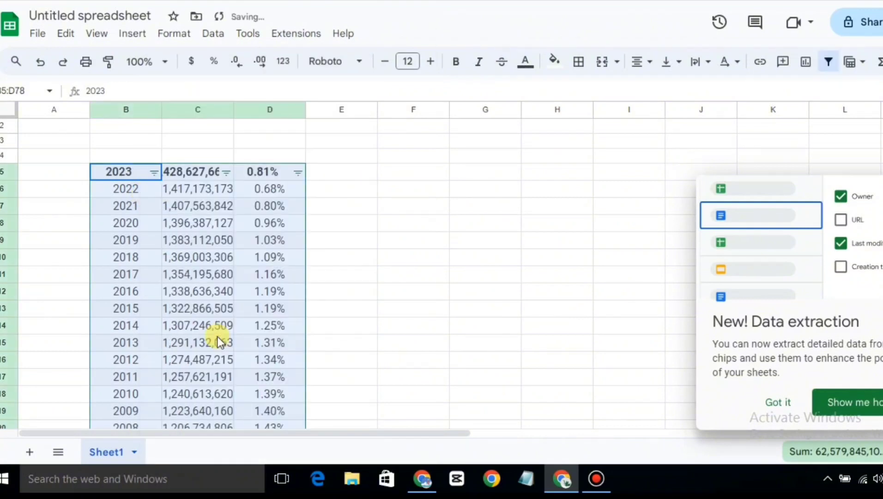
click(154, 172)
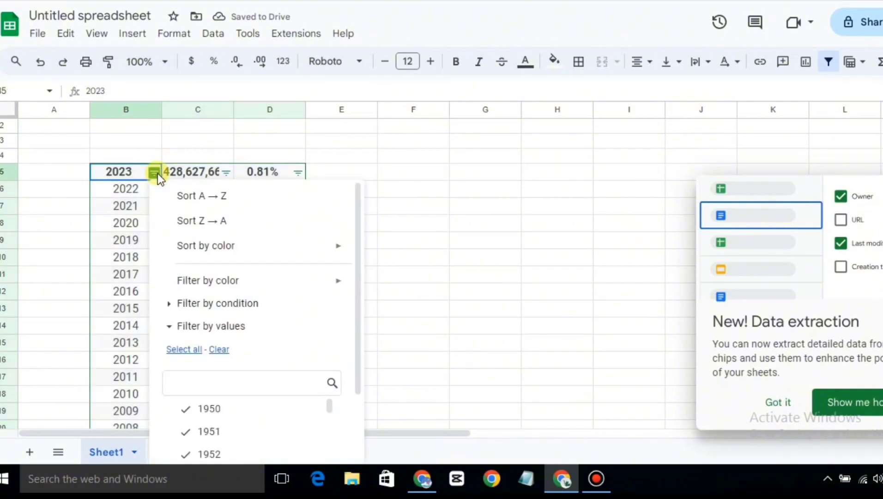
click(195, 195)
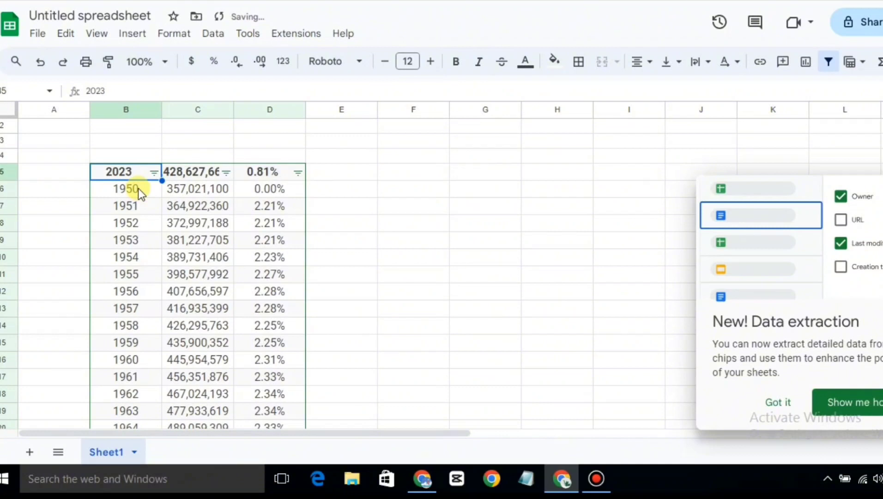
- Copy the India rows for 1950 to 2022 (B6:D78) and paste them transposed starting at cell E6
drag(103, 185, 283, 394)
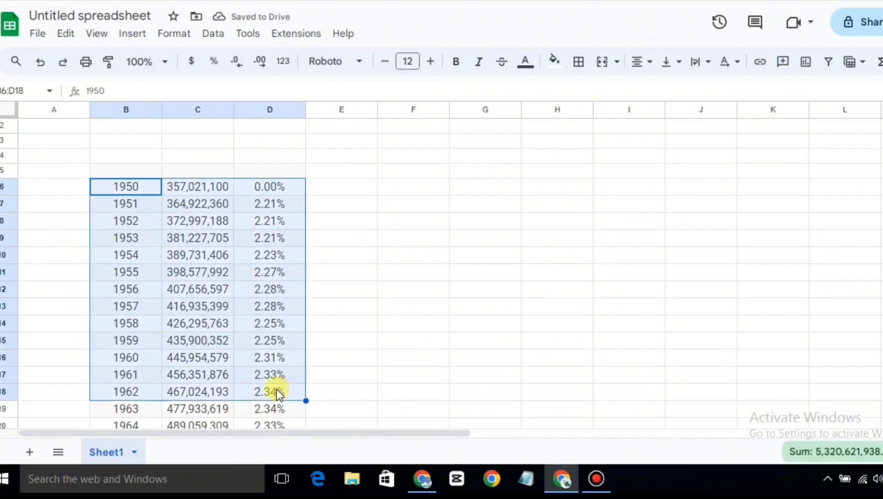
key(ctrl+shift+Down)
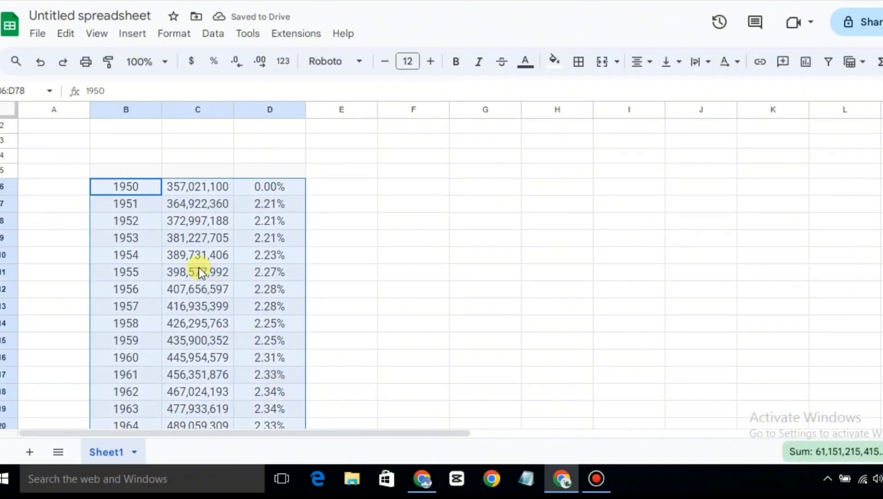
key(ctrl+c)
right_click(182, 231)
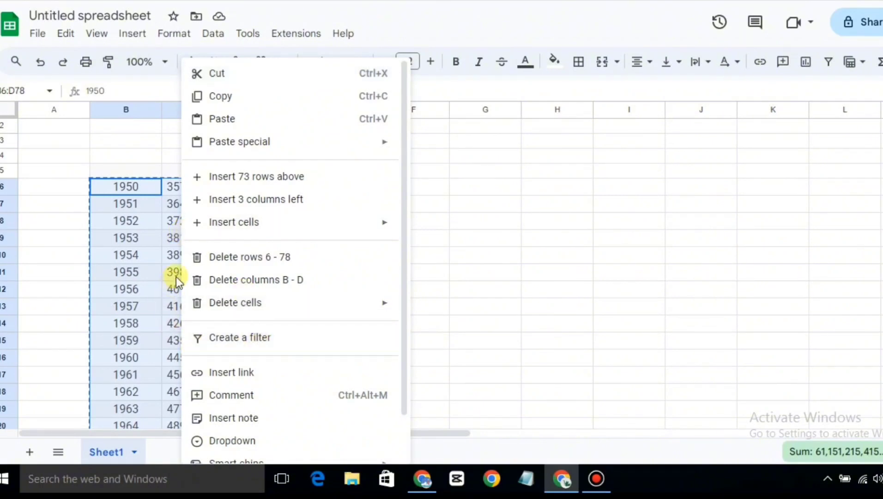
click(416, 226)
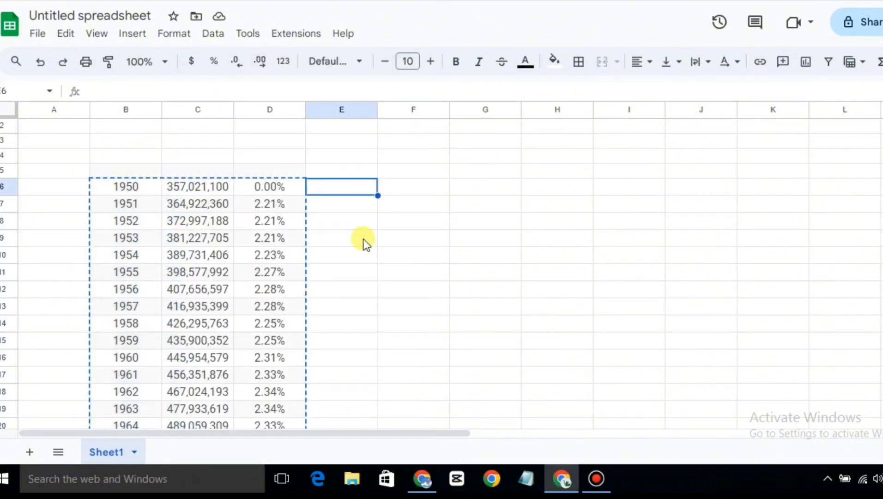
right_click(348, 187)
mouse_move(406, 158)
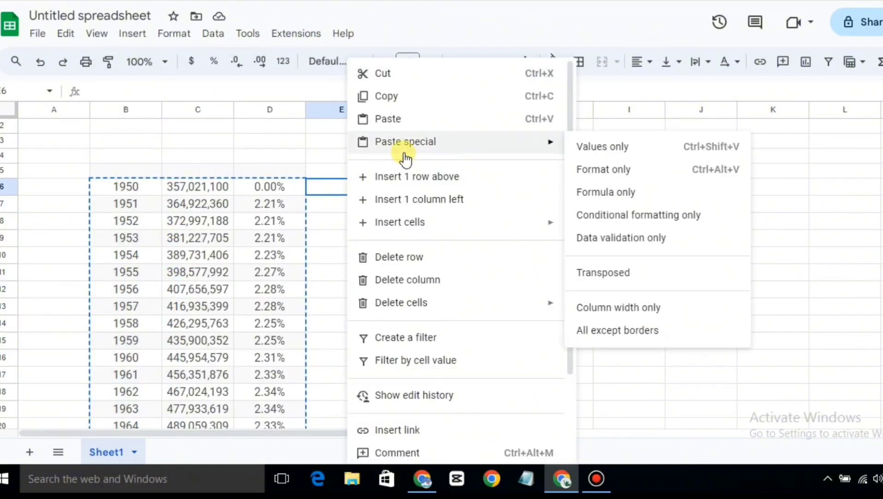
click(611, 278)
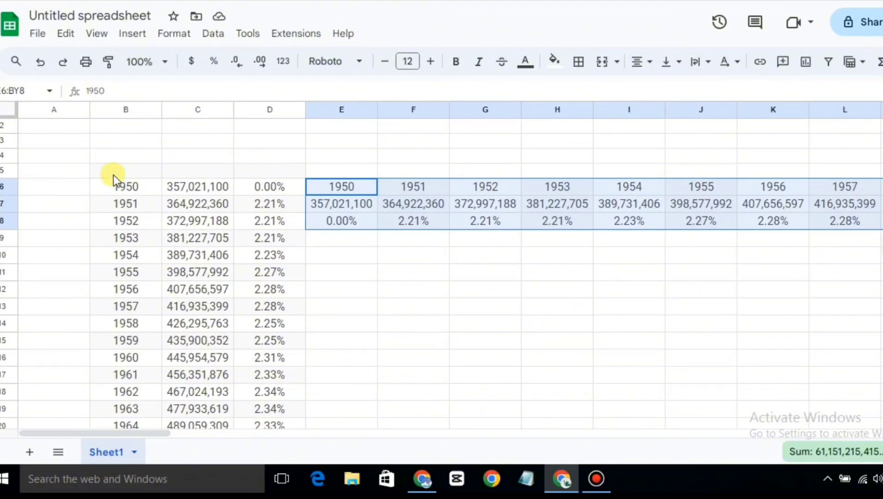
- Clear the original vertical India table in B5:D78, keeping the transposed copy
drag(113, 174, 179, 276)
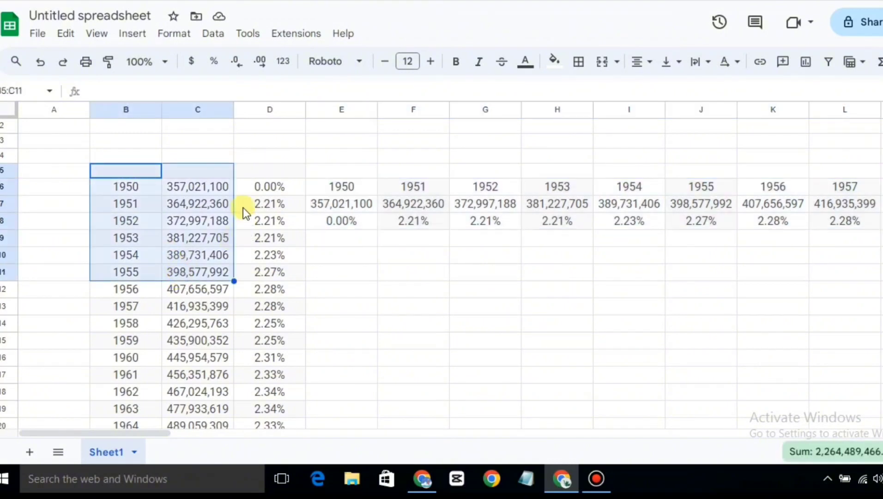
click(258, 166)
click(102, 174)
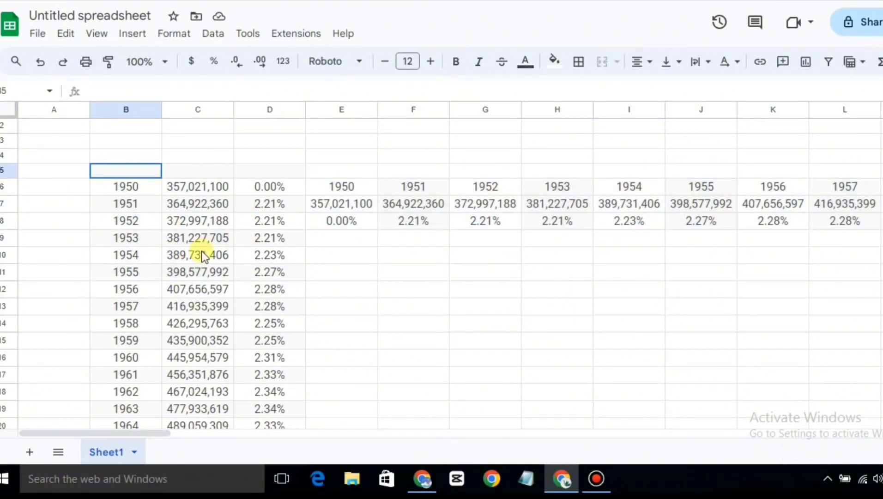
drag(201, 251, 288, 267)
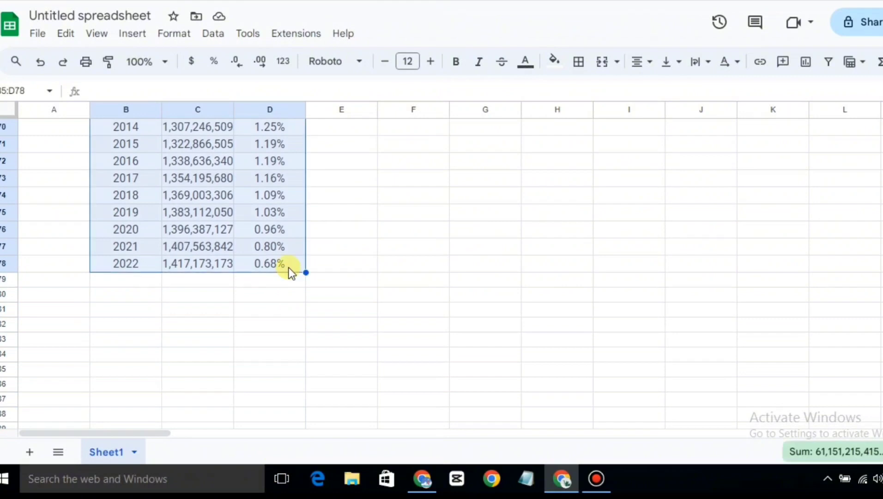
key(Delete)
scroll(288, 268, up, 15)
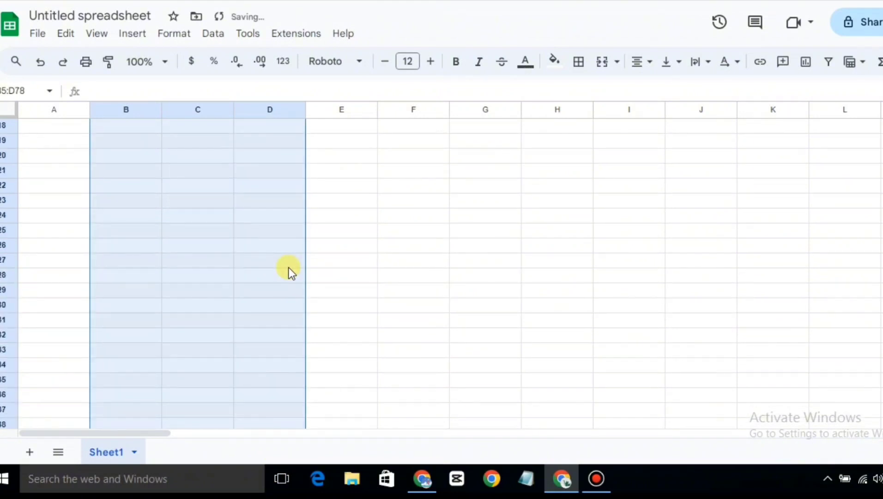
scroll(288, 268, up, 5)
click(367, 264)
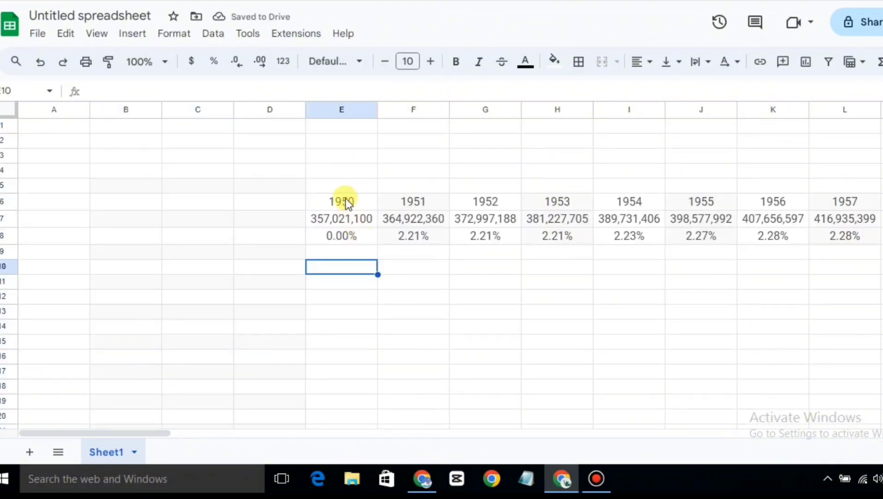
- Clear the growth rate percentages in row 8 below the transposed population figures
click(339, 237)
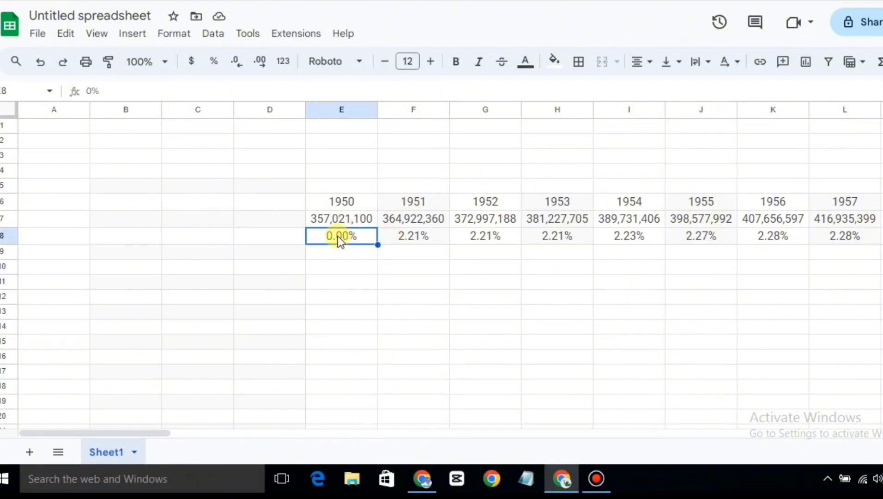
click(3, 236)
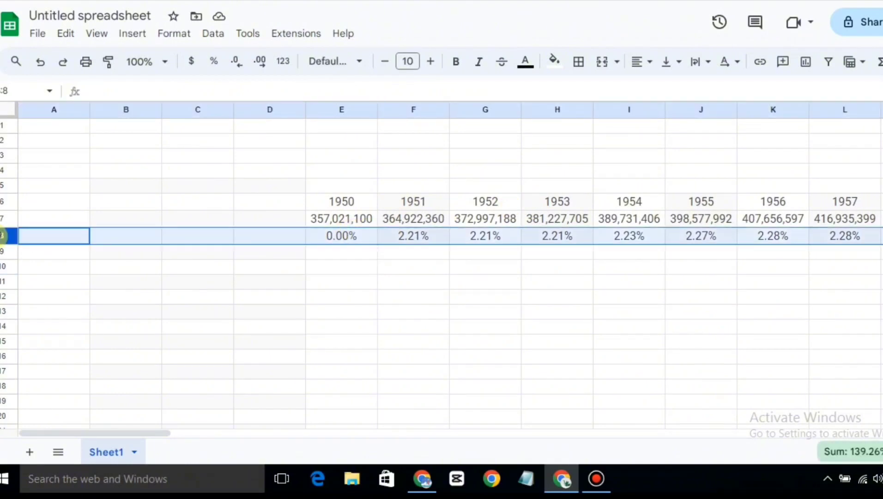
key(Delete)
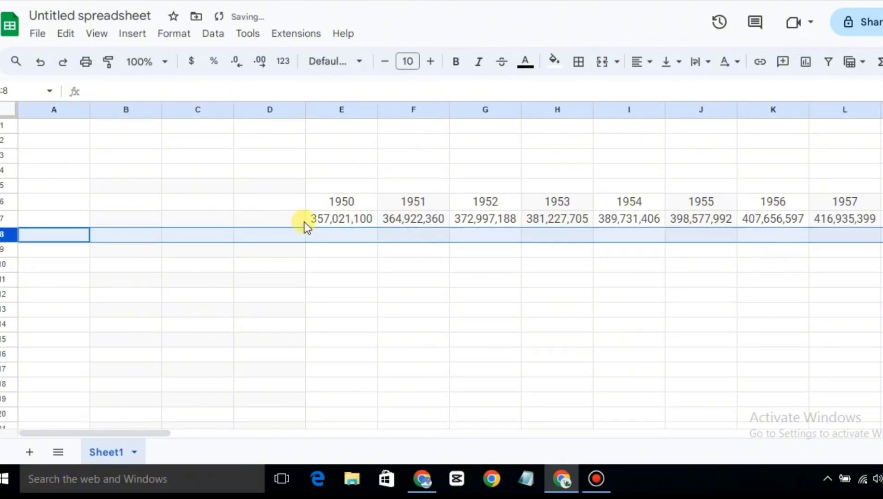
click(283, 220)
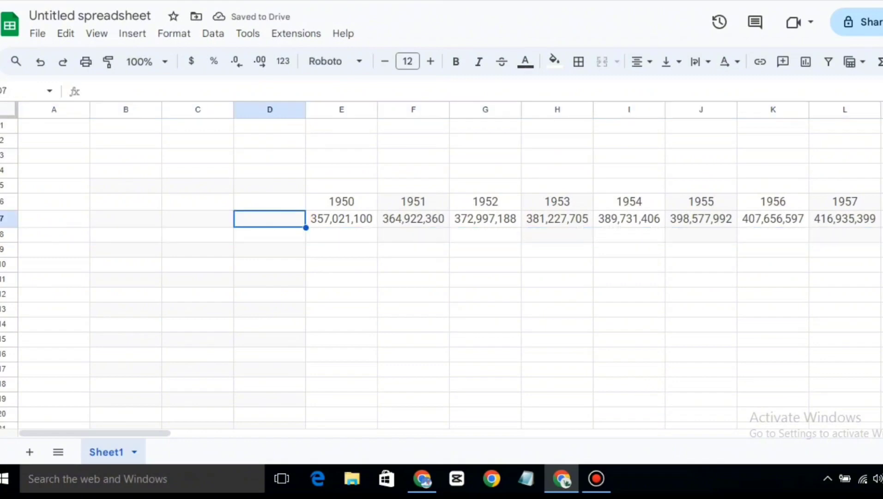
- Switch to the Macrotrends country ranking and copy its table from the Country Name header through Ethiopia
key(alt+Tab)
scroll(274, 115, up, 15)
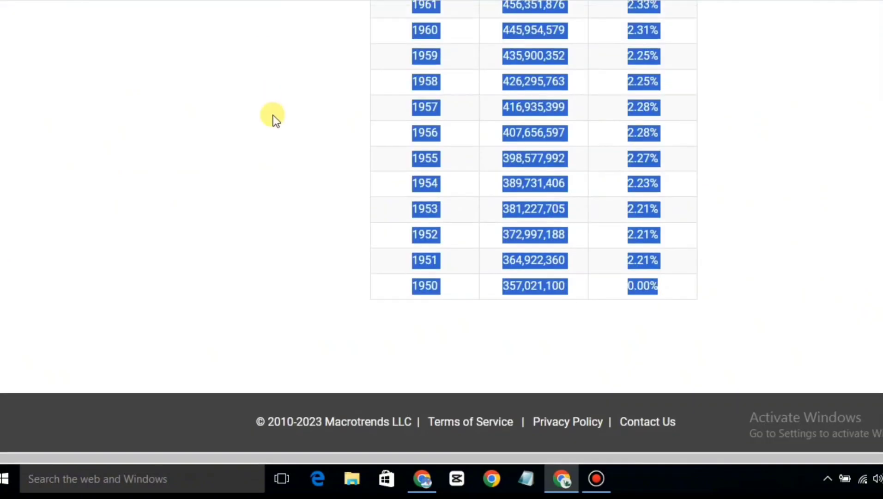
scroll(273, 115, up, 12)
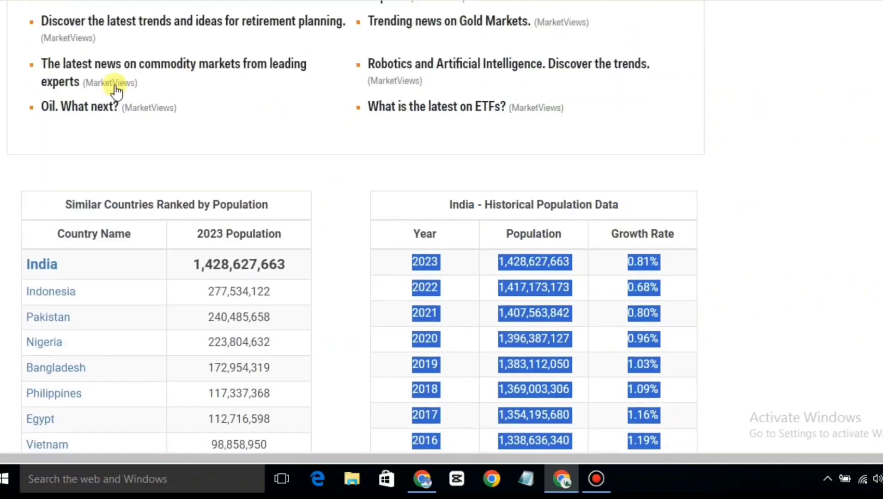
click(169, 225)
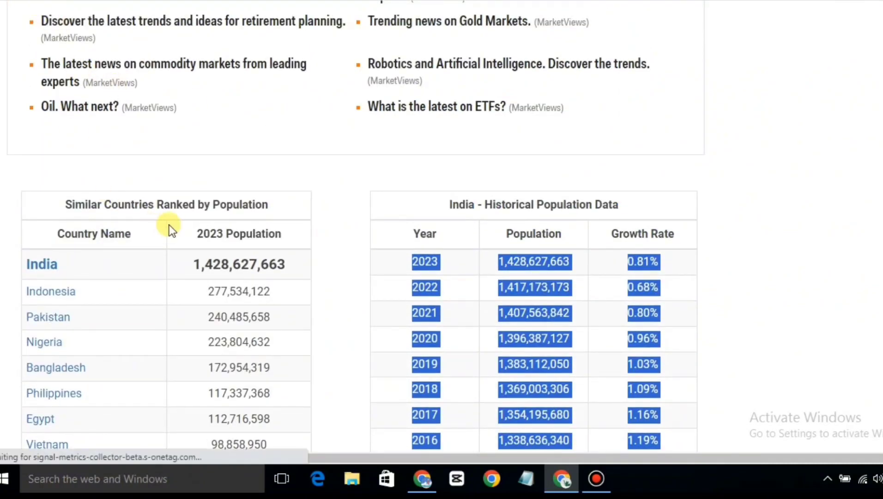
scroll(170, 225, down, 4)
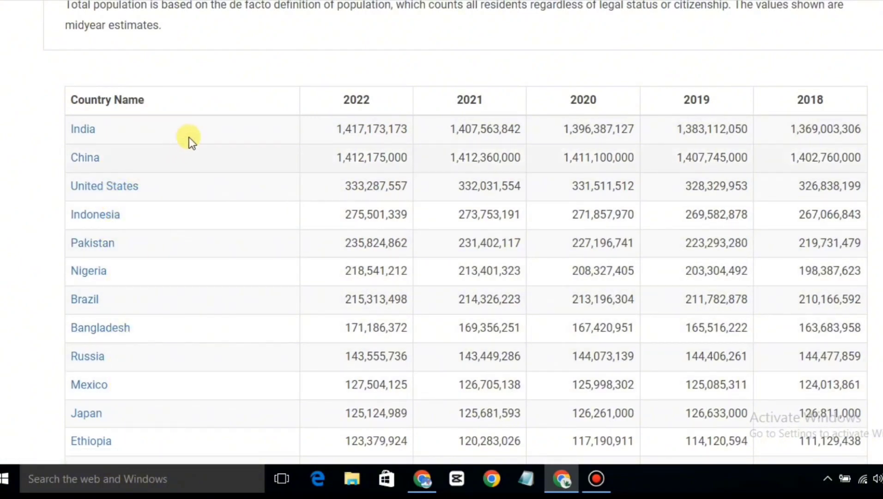
drag(194, 131, 151, 339)
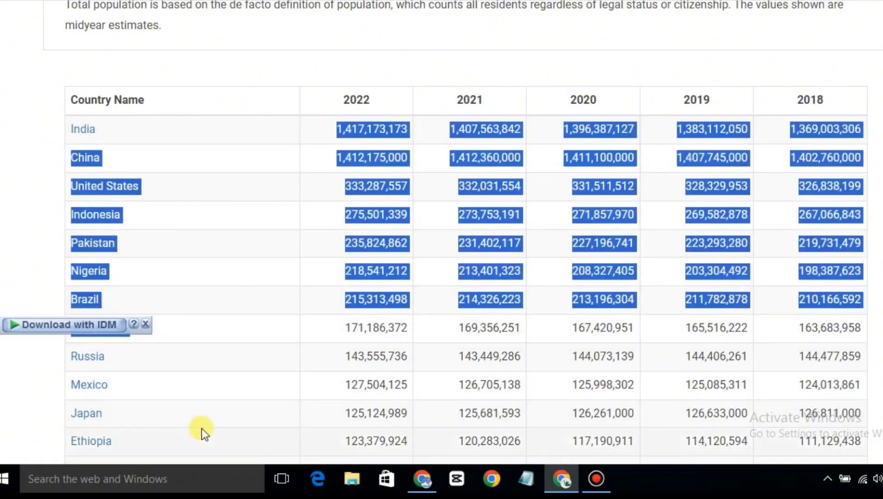
drag(201, 428, 58, 122)
key(ctrl+c)
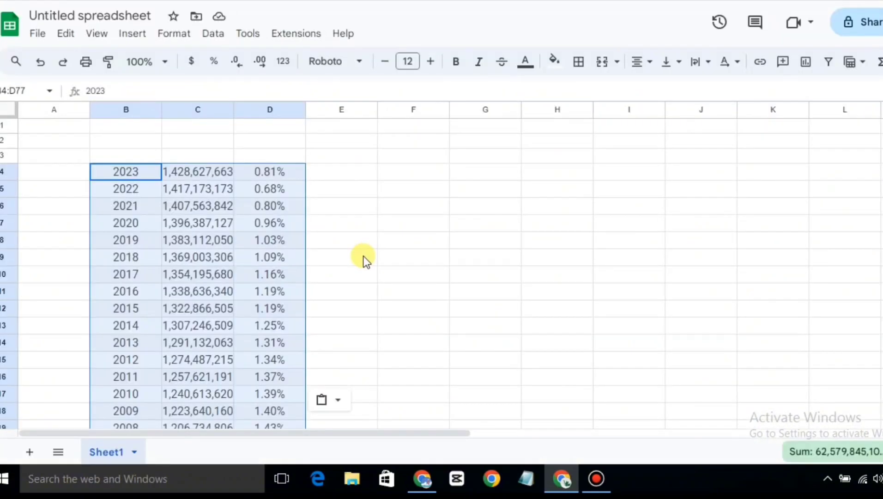
- Return to the spreadsheet with the transposed India data and paste the copied country ranking at cell E16
scroll(363, 256, down, 4)
scroll(364, 256, up, 4)
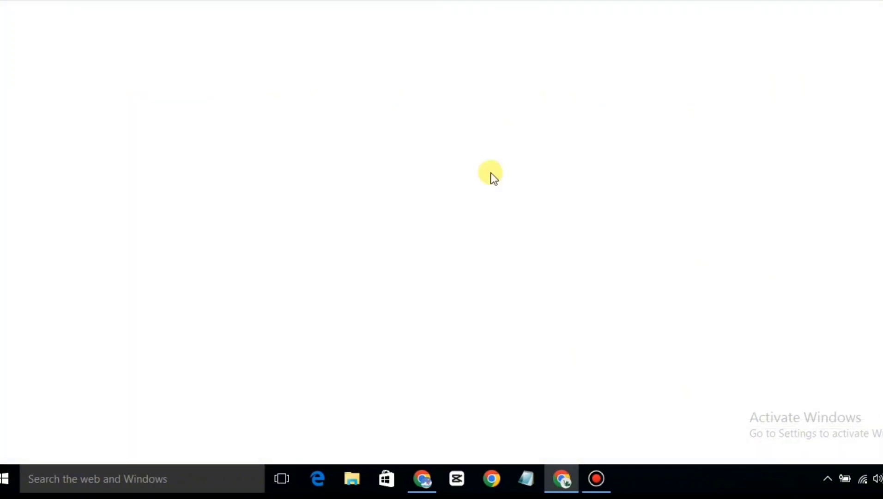
scroll(421, 275, down, 2)
click(383, 262)
click(347, 195)
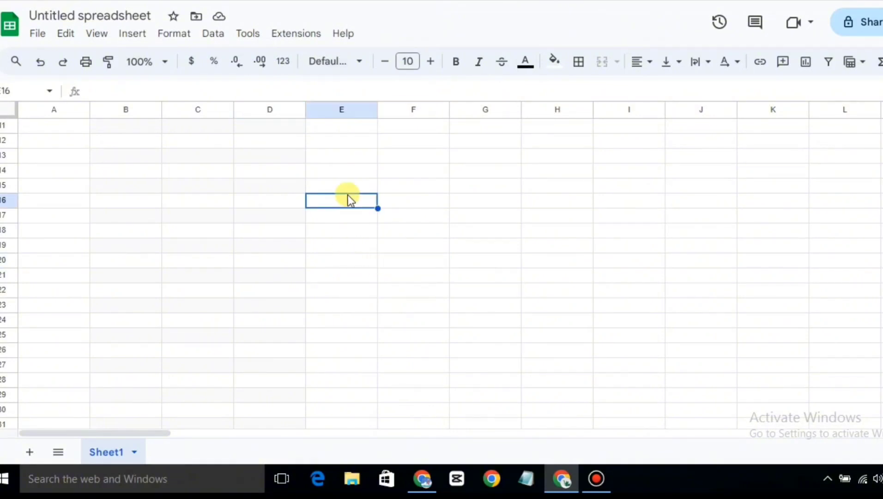
key(ctrl+v)
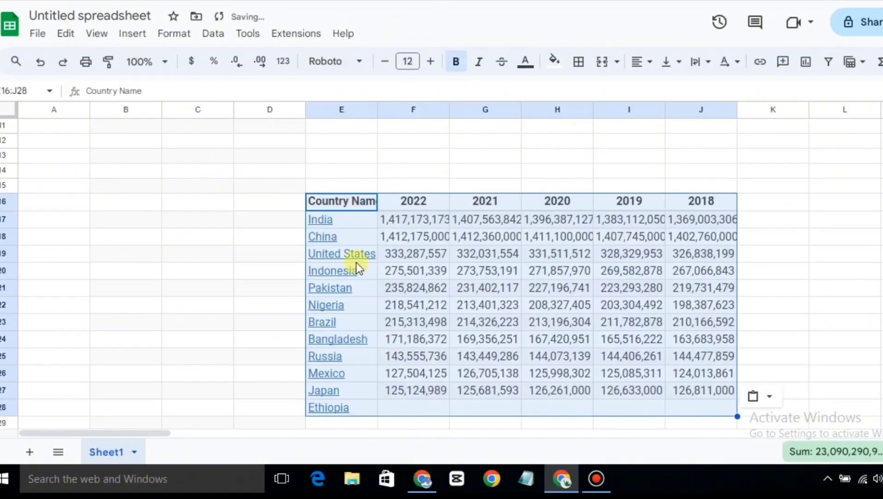
- Copy the country names from India through Ethiopia in E17:E28 and paste them at D7, beside the transposed population row
click(263, 272)
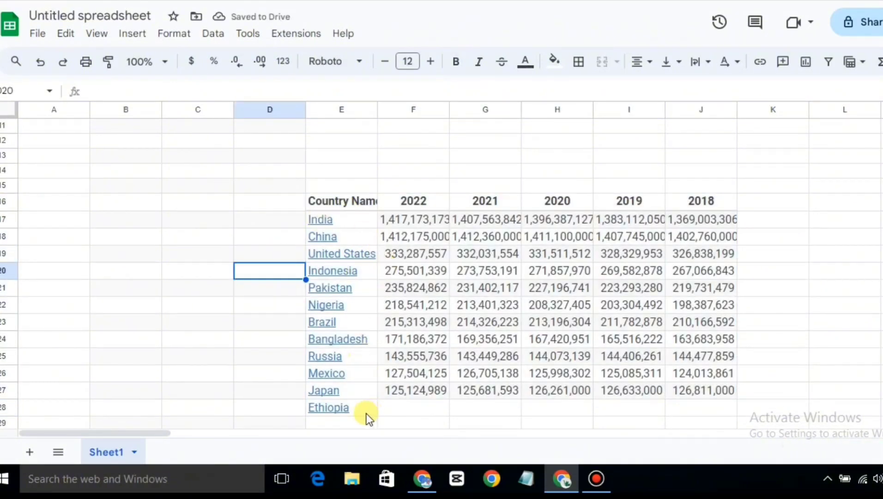
drag(366, 414, 336, 218)
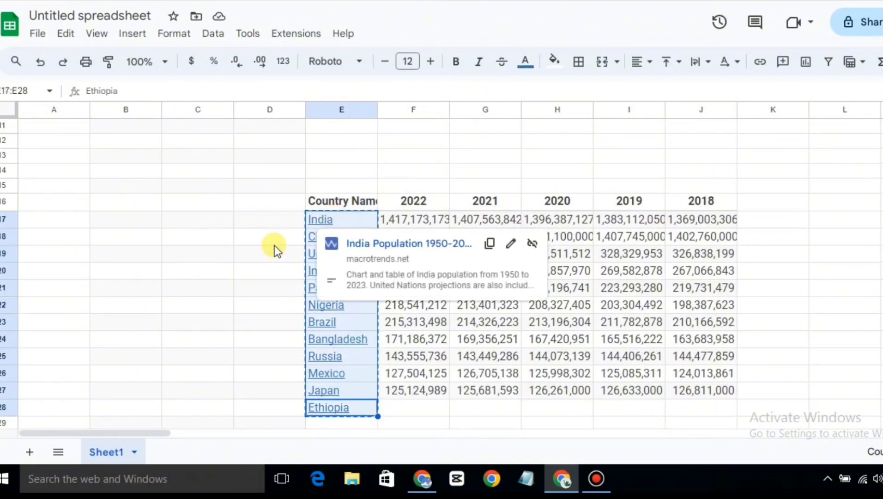
key(ctrl+c)
scroll(238, 256, up, 3)
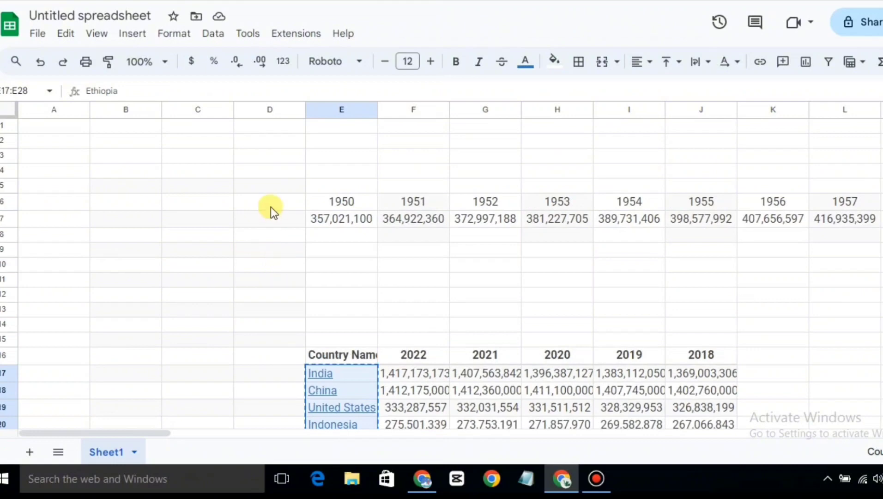
click(258, 219)
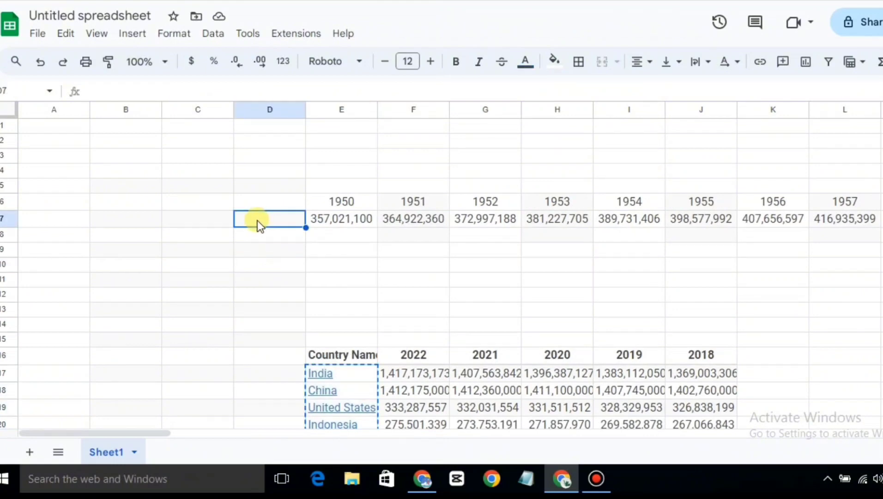
key(ctrl+v)
- Clear the pasted country ranking table in E15:K28, keeping the country names in column D
scroll(365, 286, down, 2)
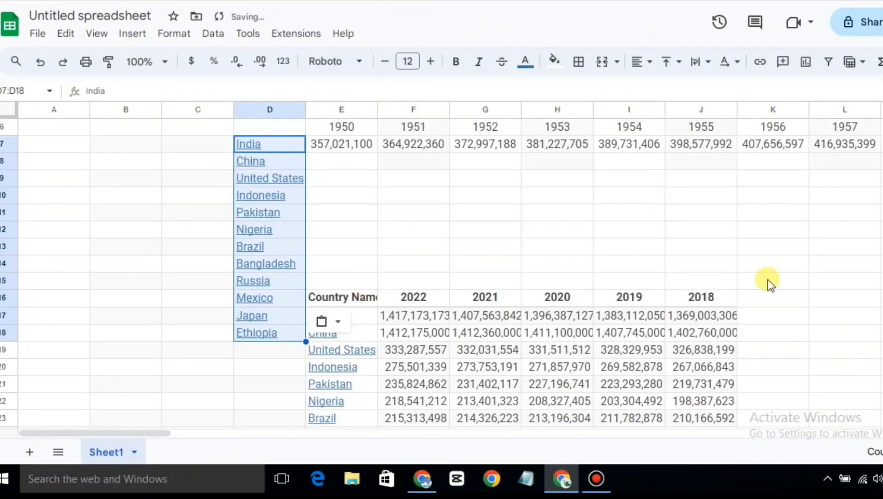
drag(772, 281, 360, 371)
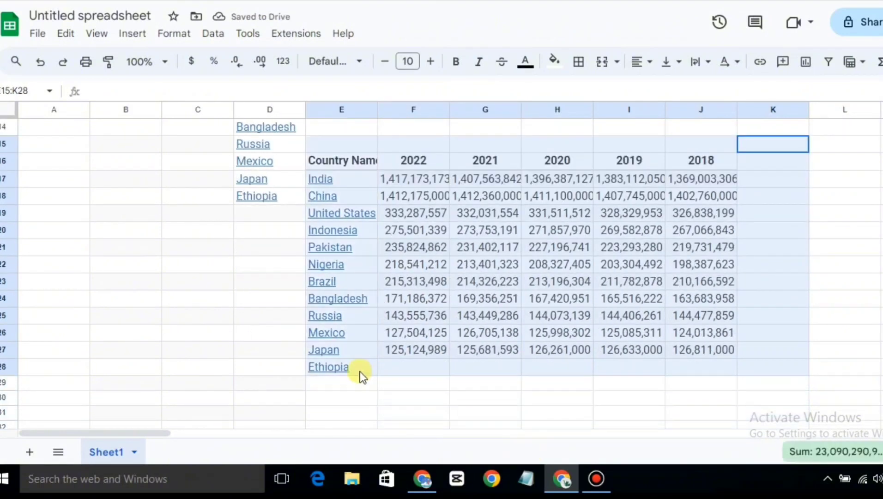
key(Delete)
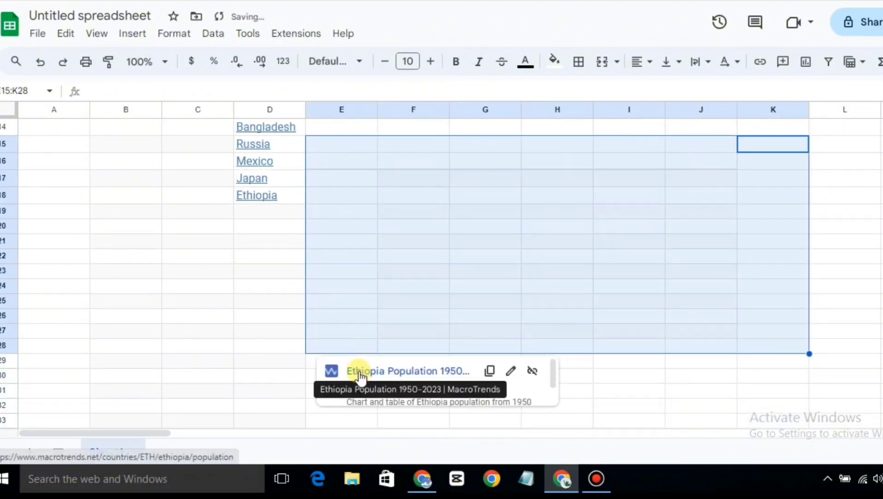
scroll(253, 326, up, 1)
click(254, 323)
scroll(257, 305, up, 4)
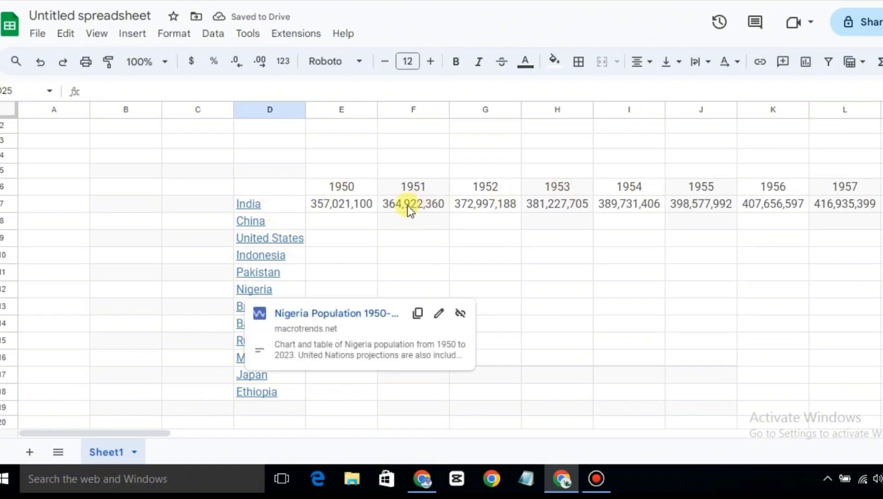
- Copy China's historical population data for 2023 through 1950 from its Macrotrends page and paste it at F21 in the spreadsheet
key(alt+Tab)
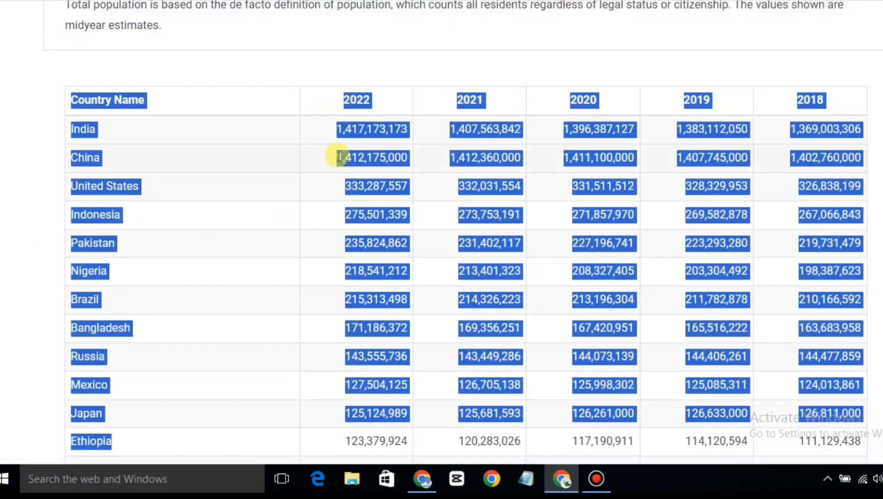
click(154, 135)
click(98, 160)
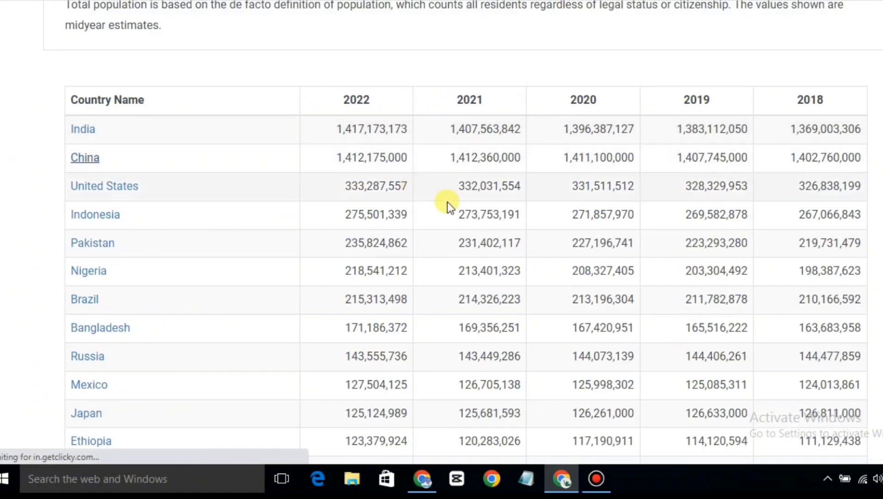
scroll(438, 234, down, 20)
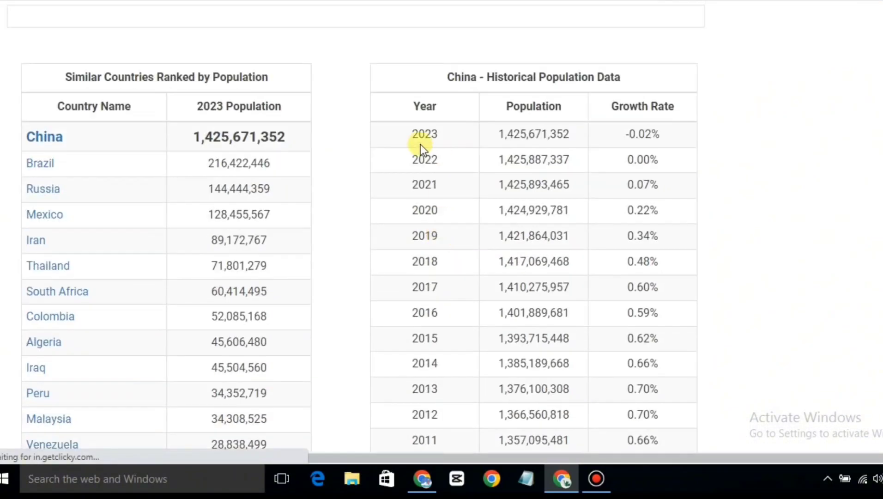
drag(406, 132, 661, 276)
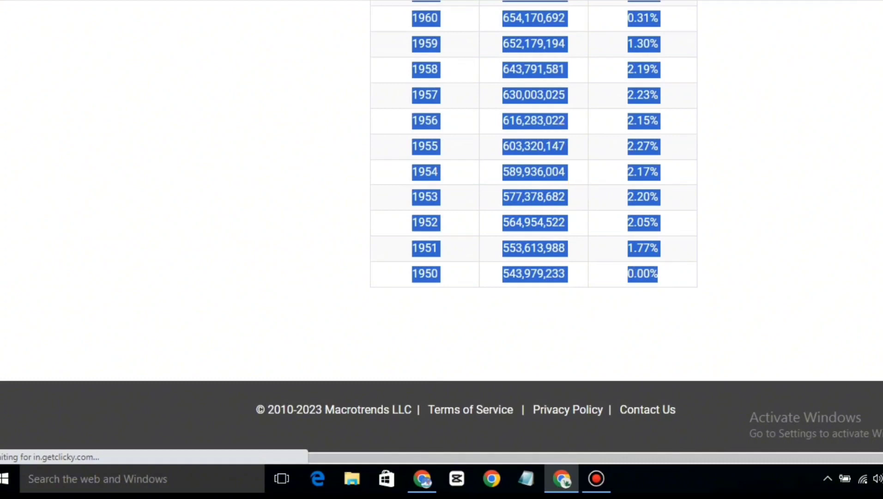
click(524, 1)
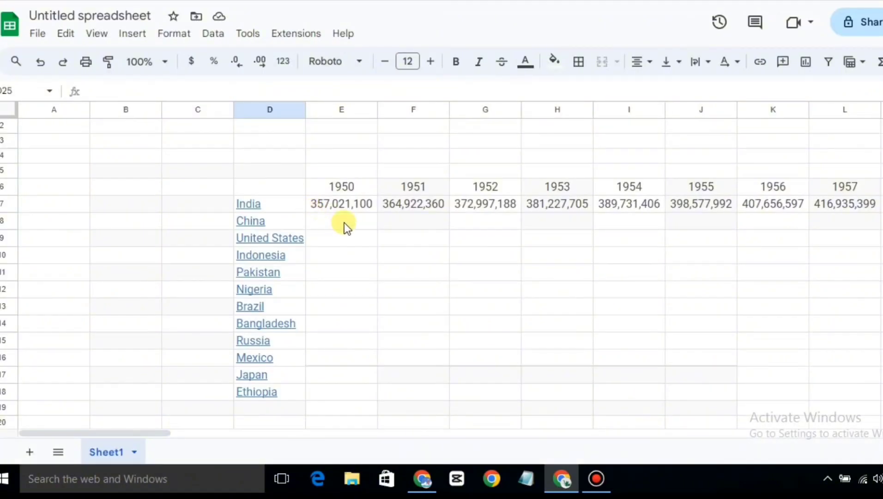
scroll(446, 268, down, 4)
click(405, 244)
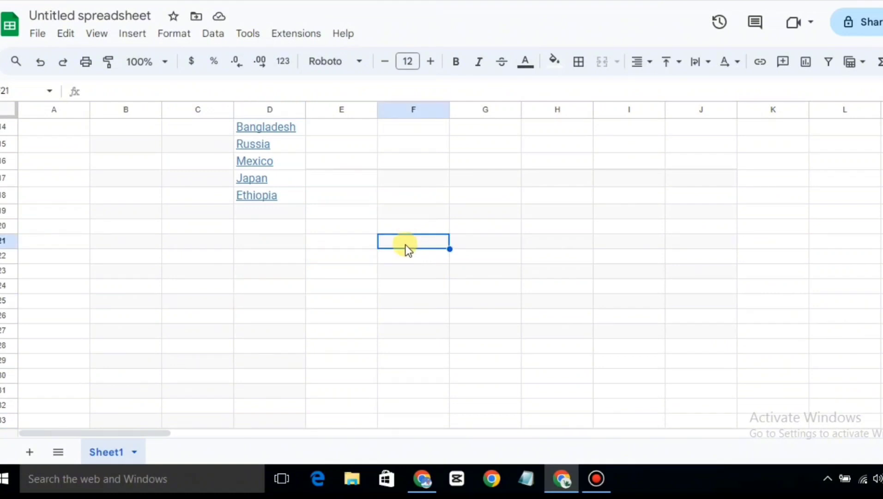
key(ctrl+v)
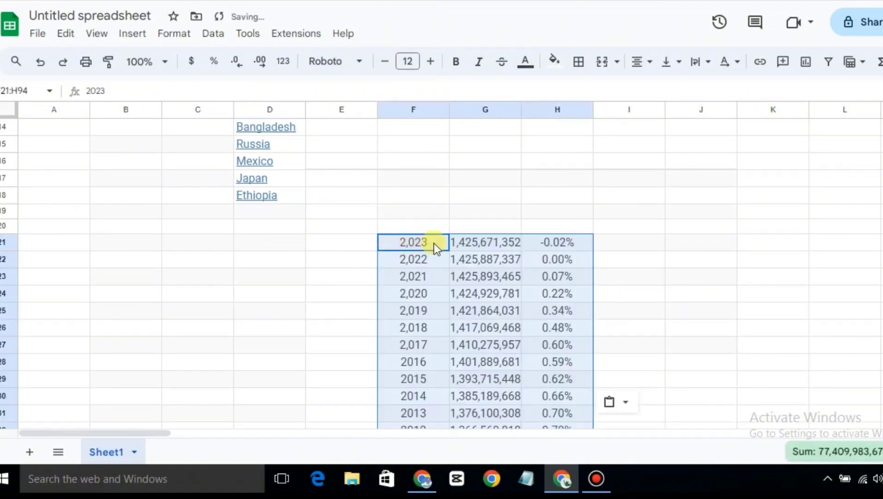
- Create a filter on the pasted China data in F21:H94 and sort the year column A to Z
right_click(422, 245)
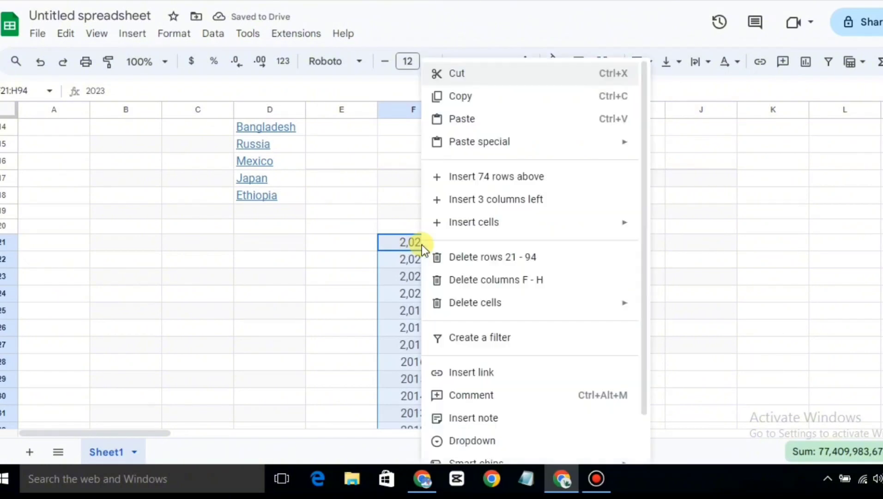
click(482, 339)
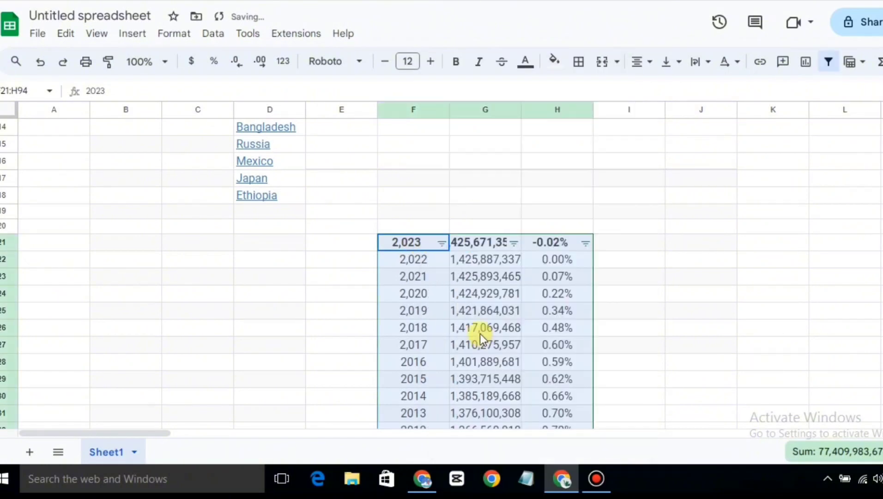
click(443, 242)
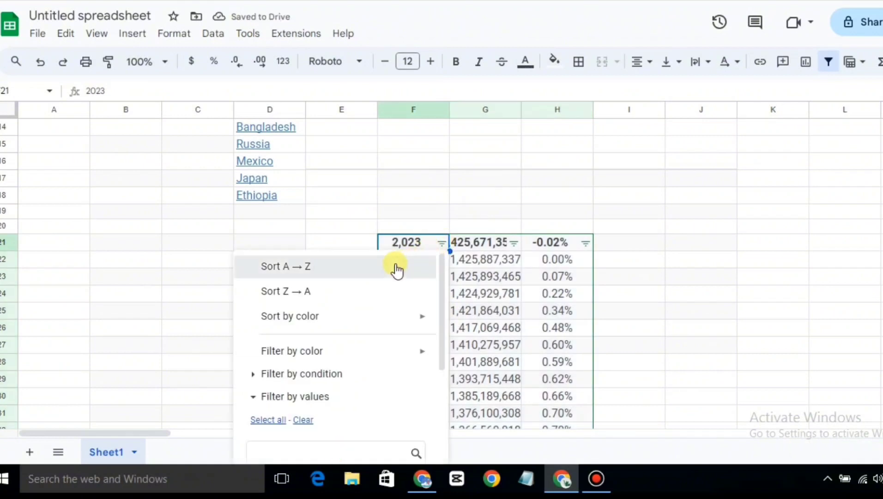
click(396, 266)
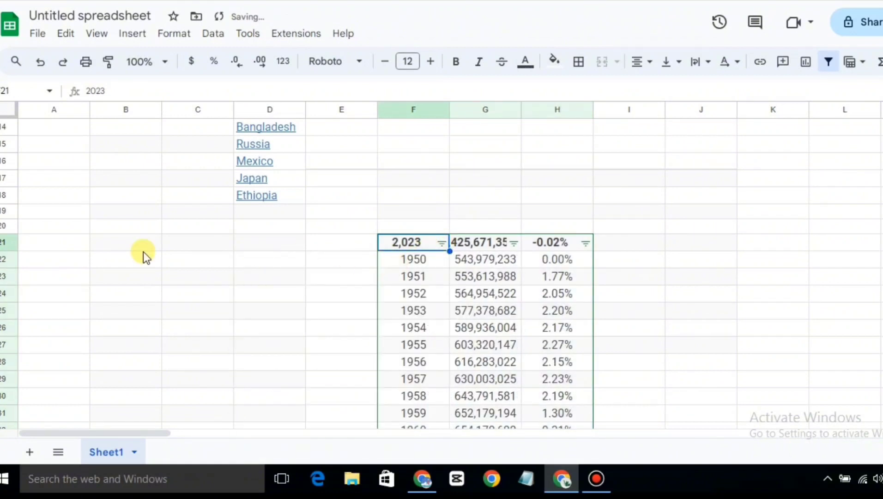
- Clear the unsorted 2023 entry in row 21 and remove the filter from the China data
click(7, 244)
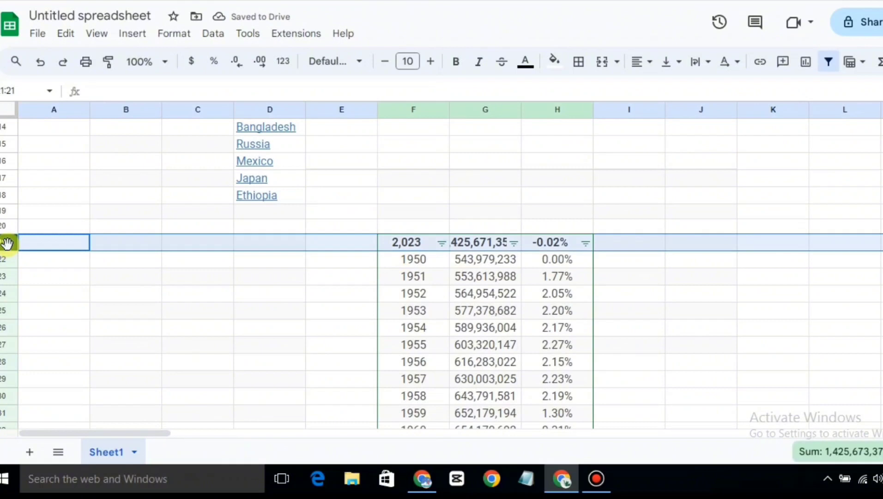
key(Delete)
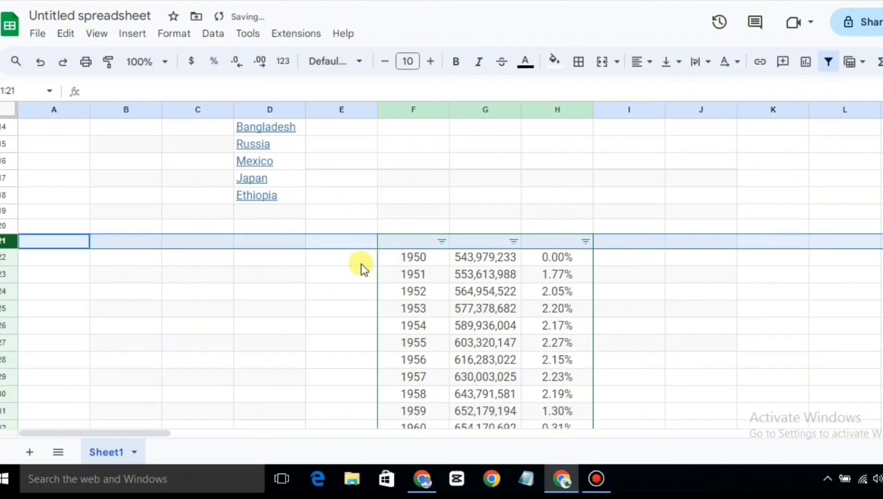
click(361, 263)
click(400, 243)
right_click(399, 243)
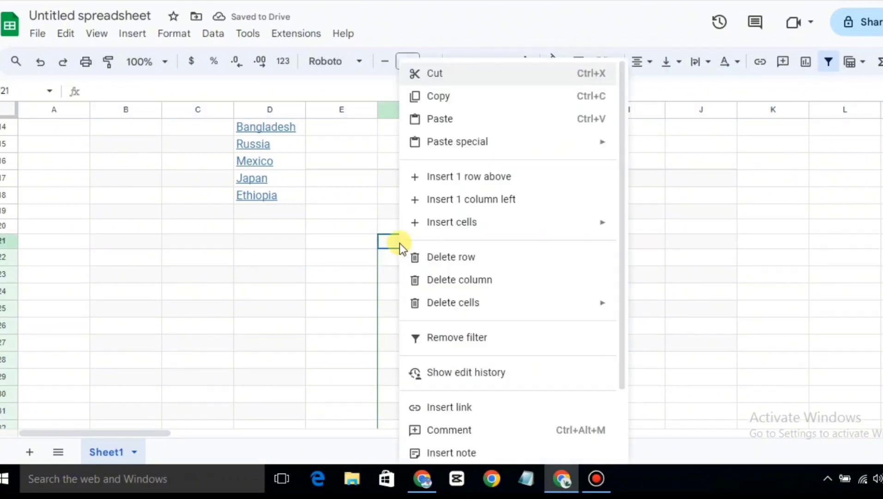
click(475, 344)
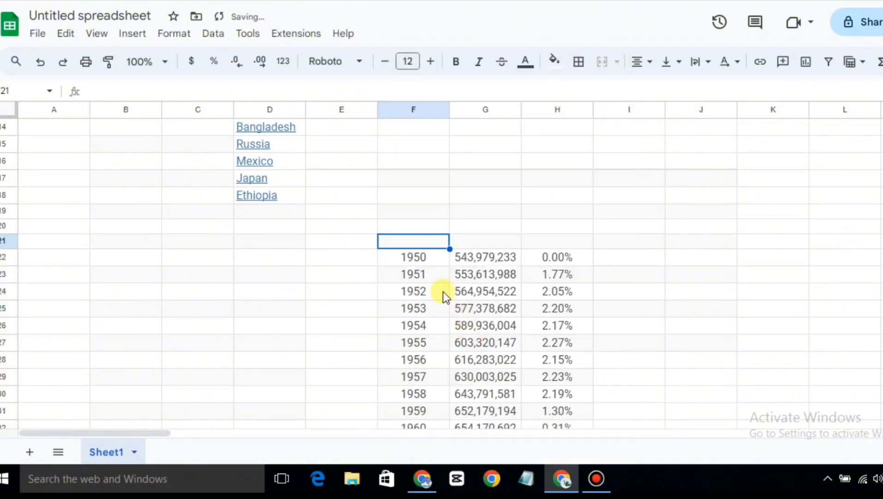
- Copy the sorted China data in F22:H94 and paste it transposed at E8, beside the China label
drag(403, 325, 556, 427)
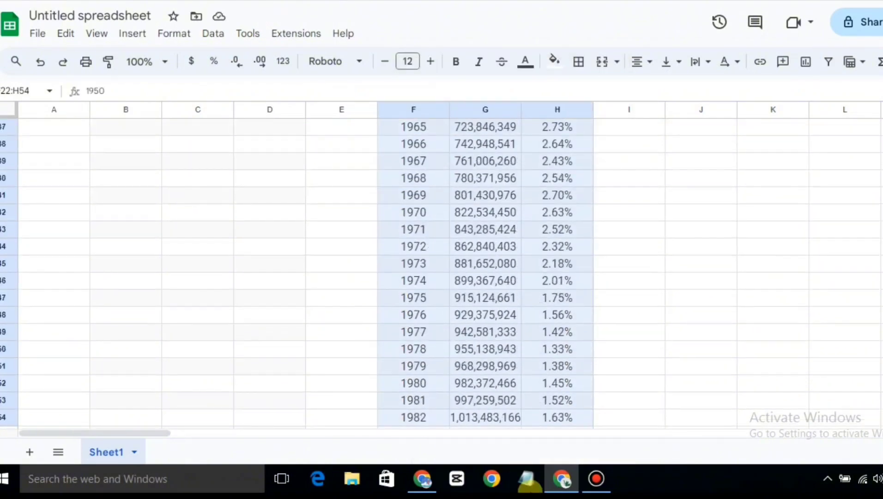
drag(531, 483, 546, 197)
key(ctrl+c)
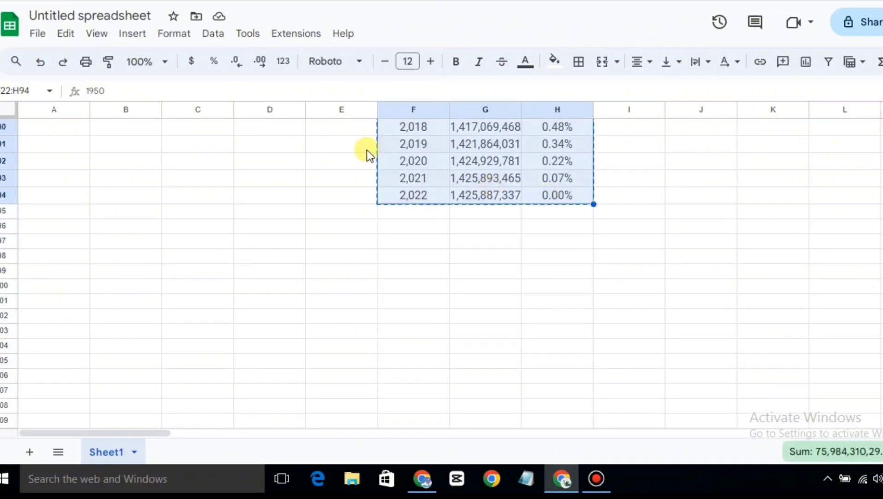
scroll(367, 149, up, 20)
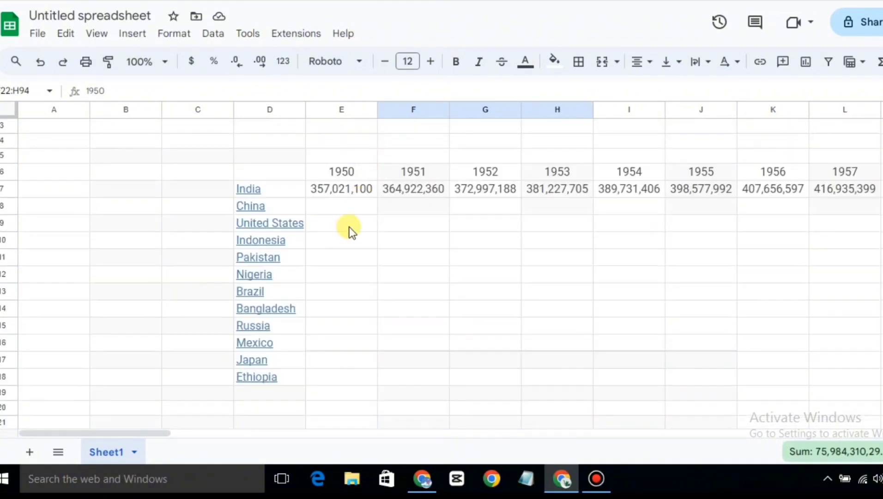
click(349, 207)
right_click(347, 205)
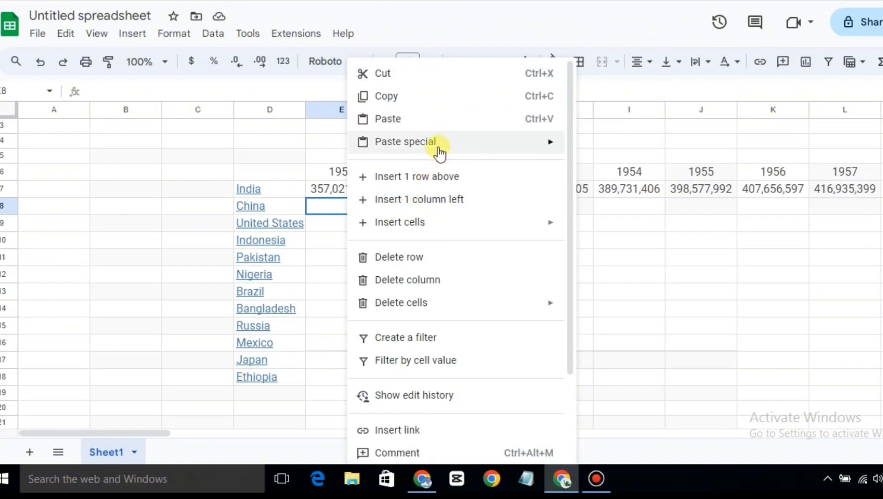
mouse_move(526, 152)
click(646, 276)
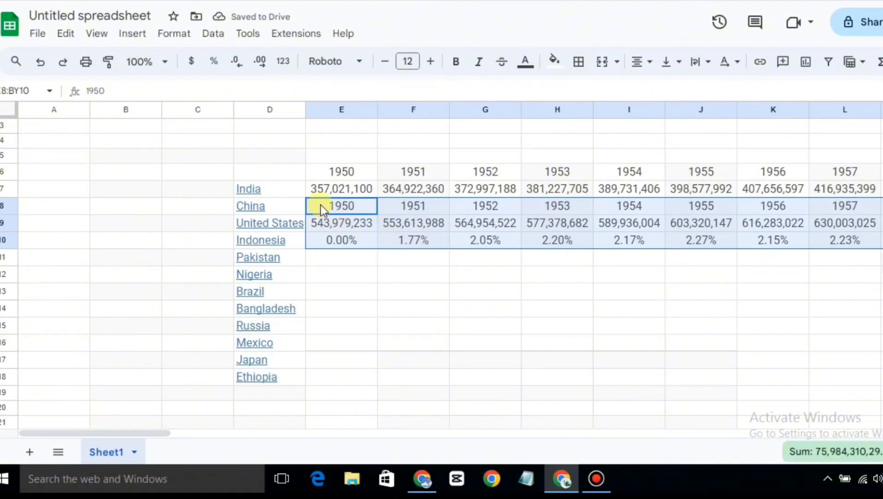
- Clear the repeated years in E8:P8 and the growth rate percentages in row 10
drag(321, 205, 877, 210)
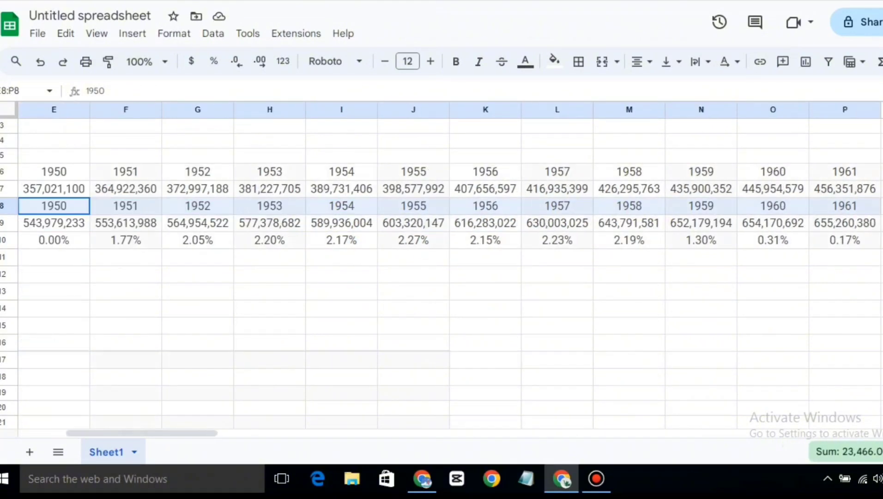
key(Delete)
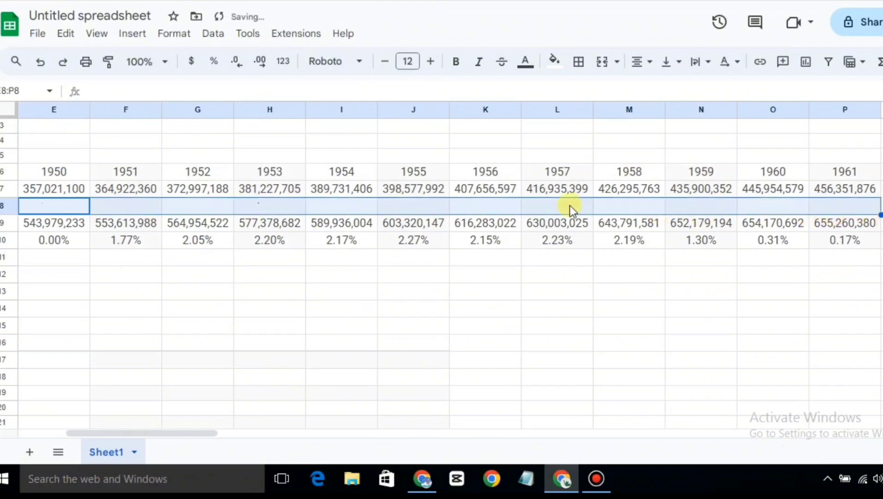
scroll(156, 212, down, 1)
drag(48, 212, 836, 216)
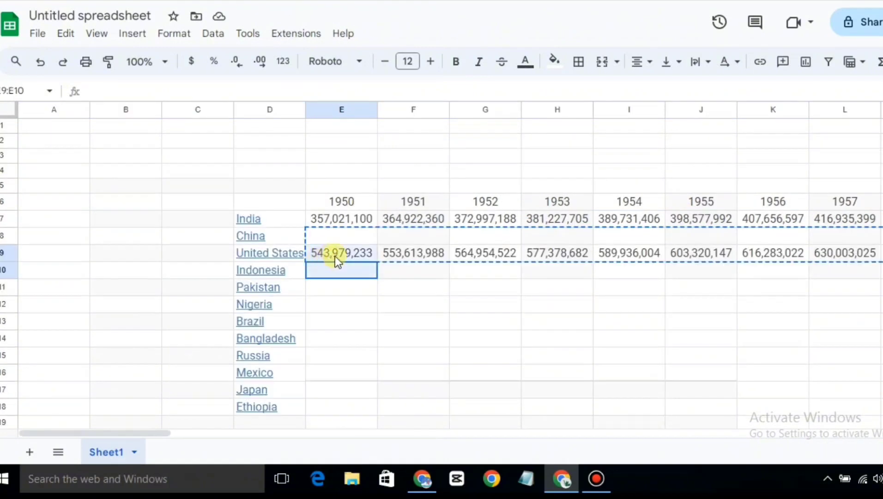
- Copy China's population figures in E9:M10 and paste them at E8 so they line up with the China label
drag(335, 261, 873, 252)
key(ctrl+c)
click(314, 237)
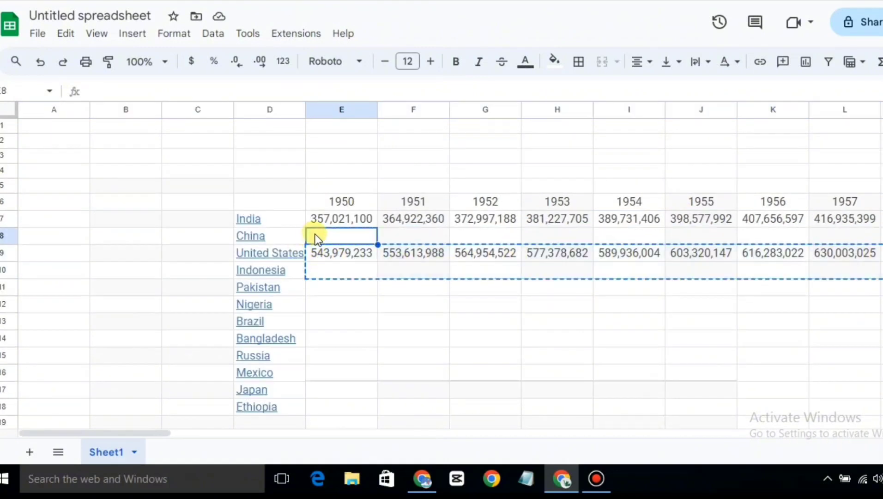
key(ctrl+v)
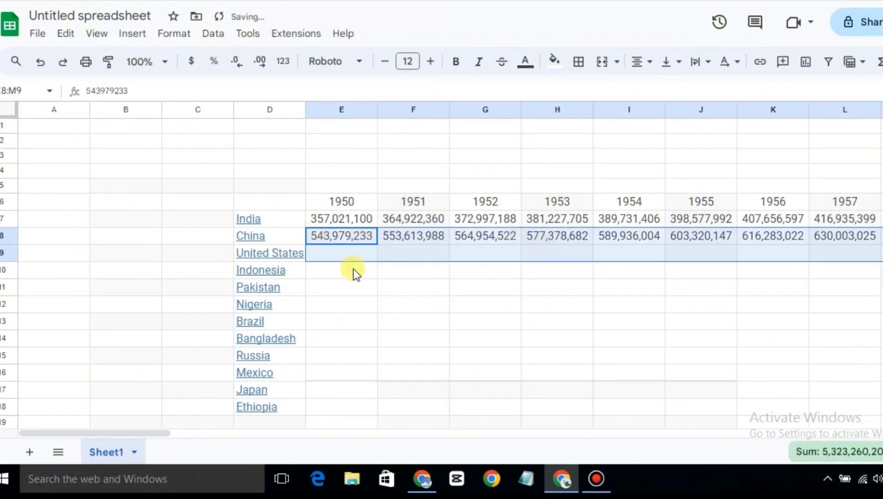
click(347, 263)
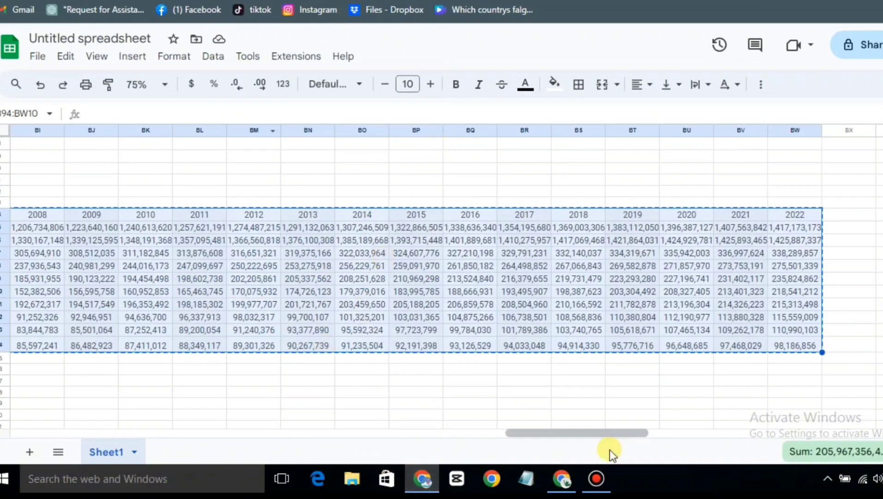
drag(621, 433, 107, 419)
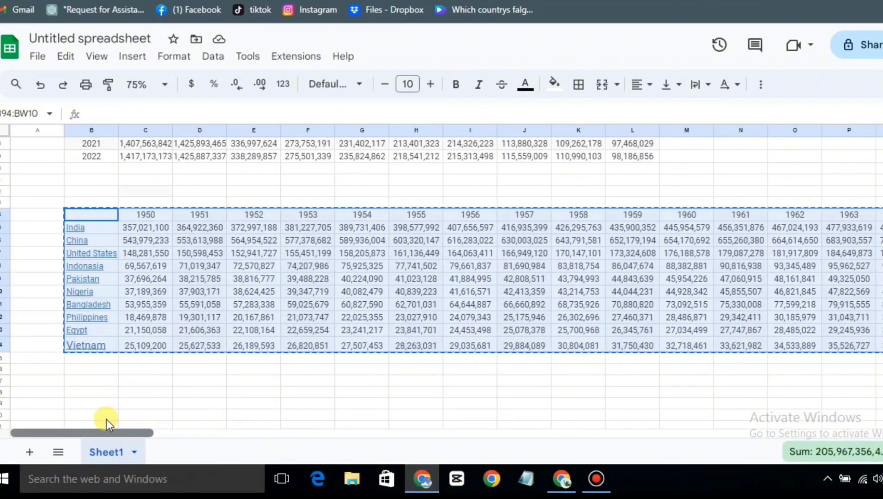
- Deselect the population table and set the spreadsheet zoom to 100%
mouse_move(100, 231)
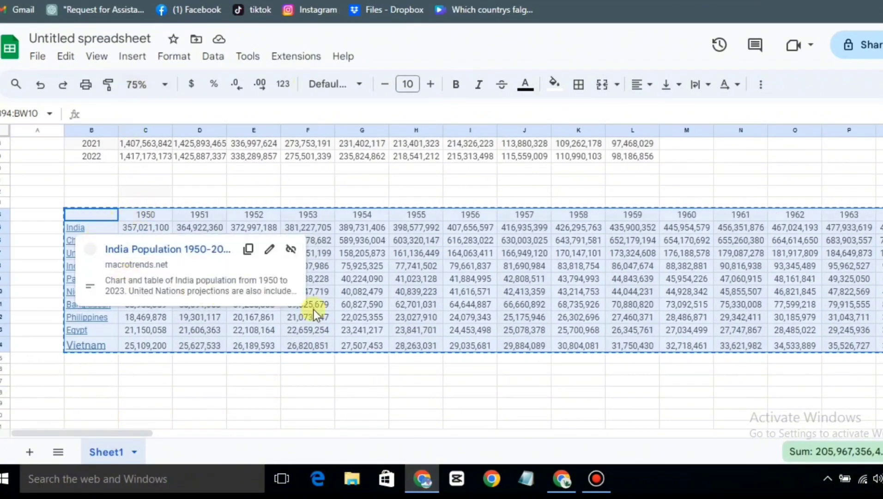
click(418, 379)
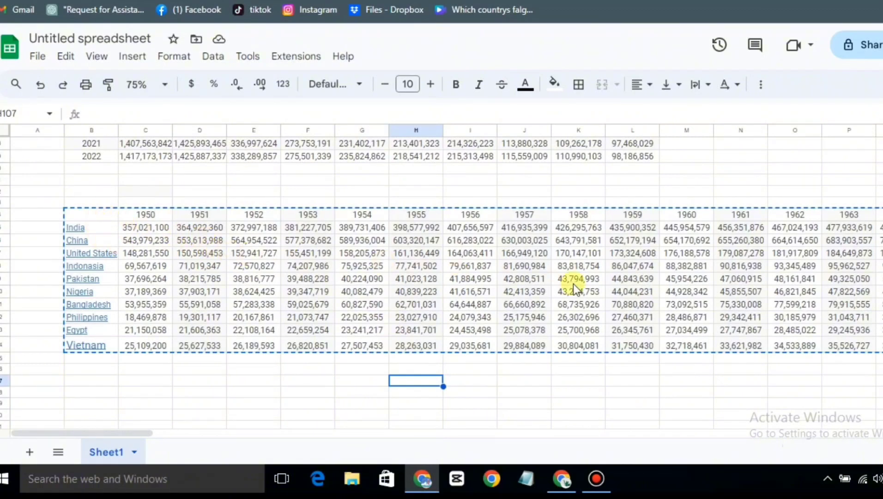
click(162, 84)
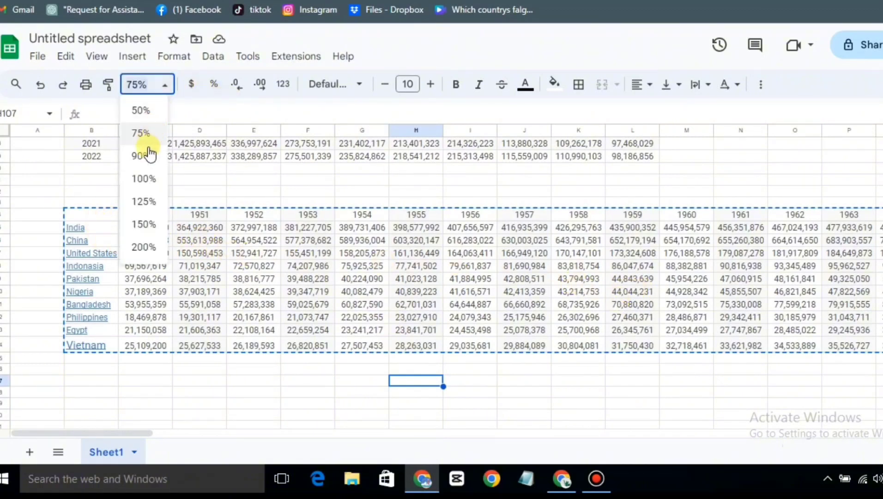
click(143, 178)
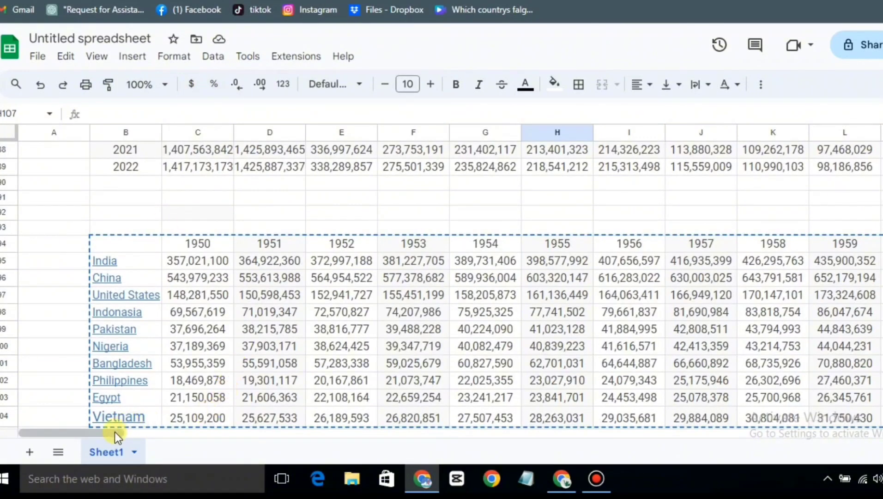
- Select the population table from B94, extend the selection by fill through row 104, and copy B94:CB104
drag(115, 431, 84, 435)
scroll(96, 236, down, 2)
drag(115, 166, 880, 318)
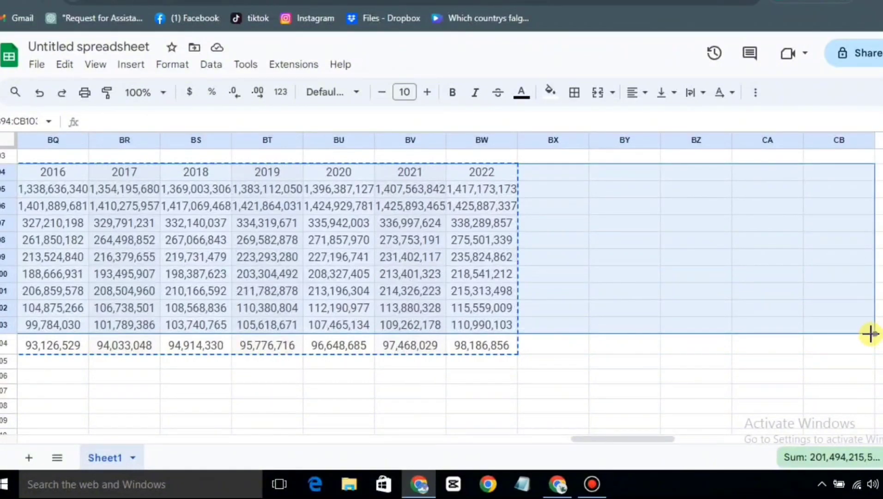
drag(869, 332, 869, 333)
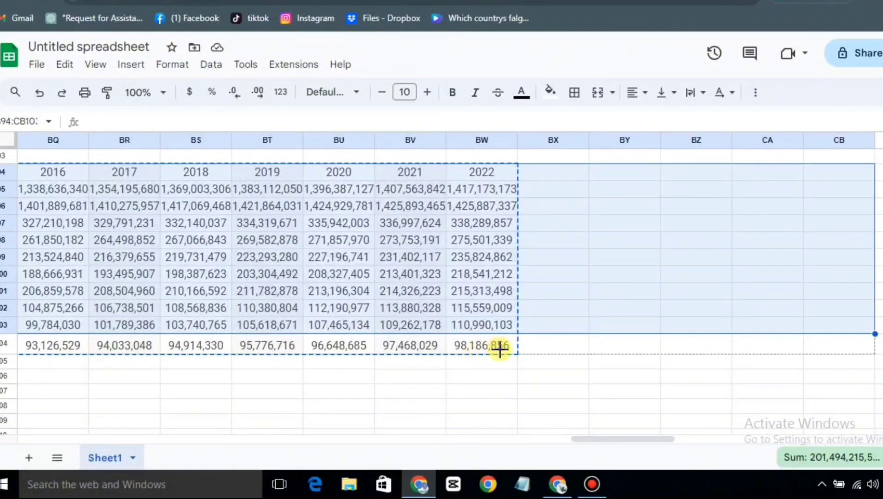
drag(500, 350, 497, 350)
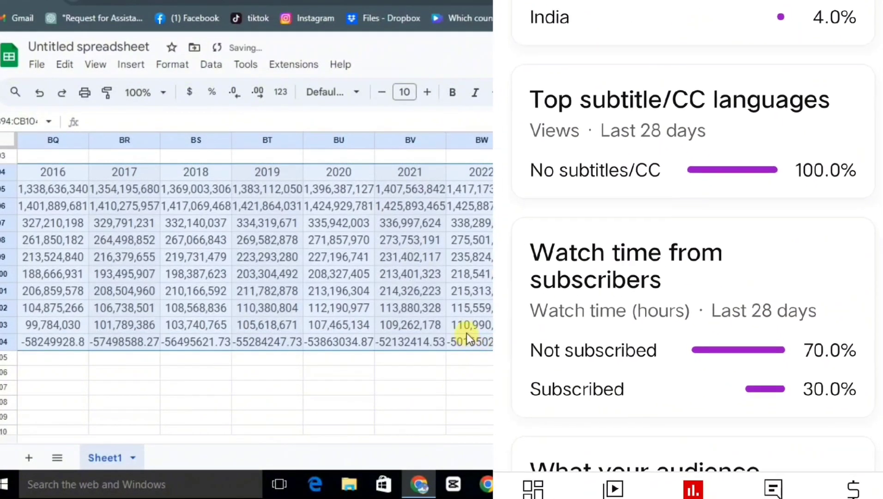
key(ctrl+c)
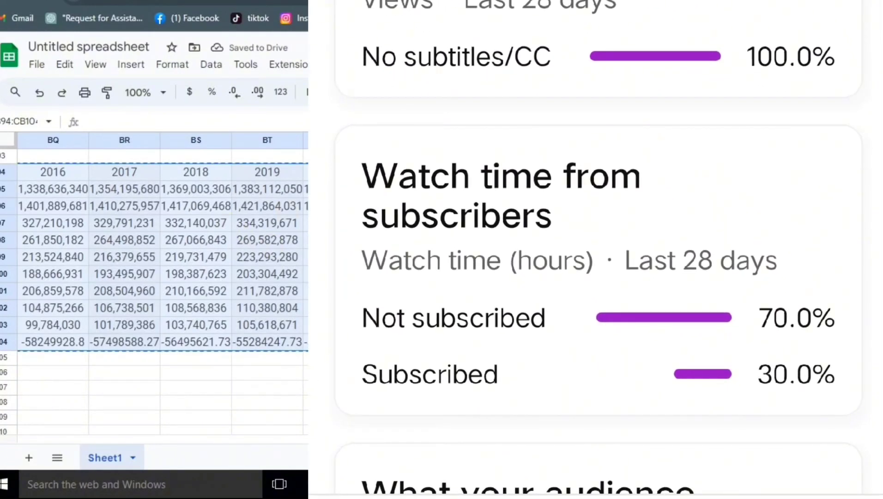
- Search the web for "florish", open the Flourish site, and get started to reach the projects page
click(175, 1)
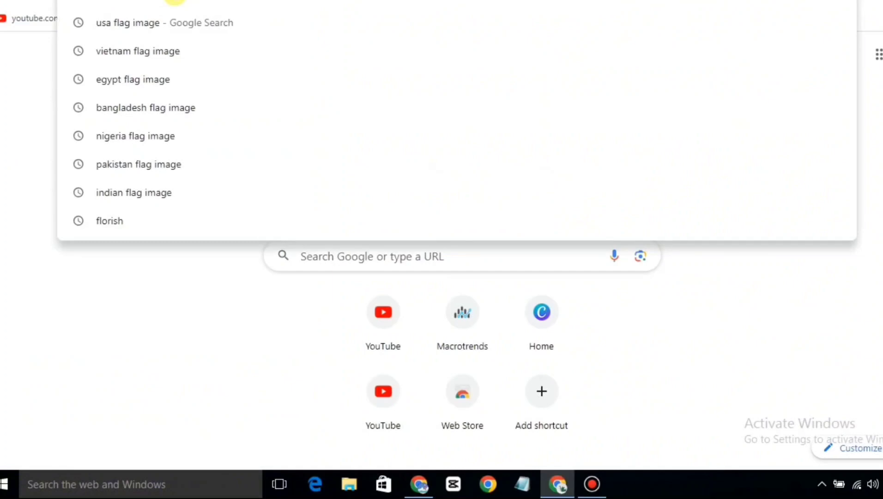
text(florish)
key(Return)
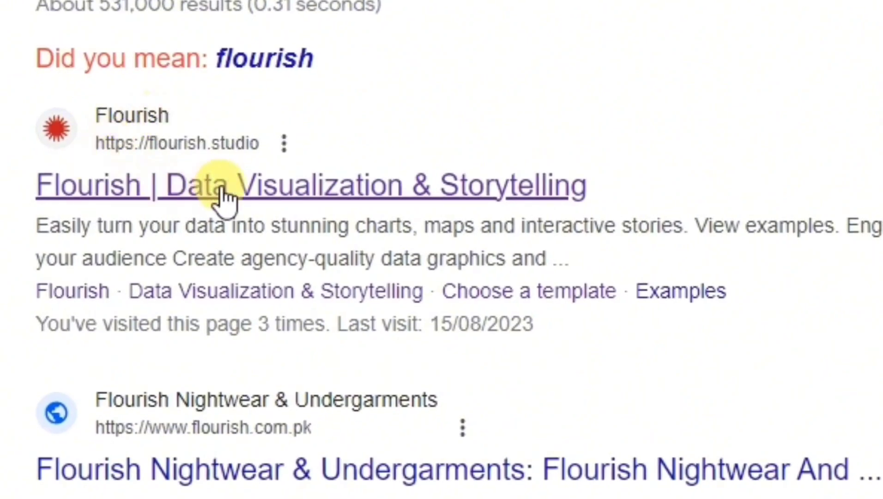
click(221, 187)
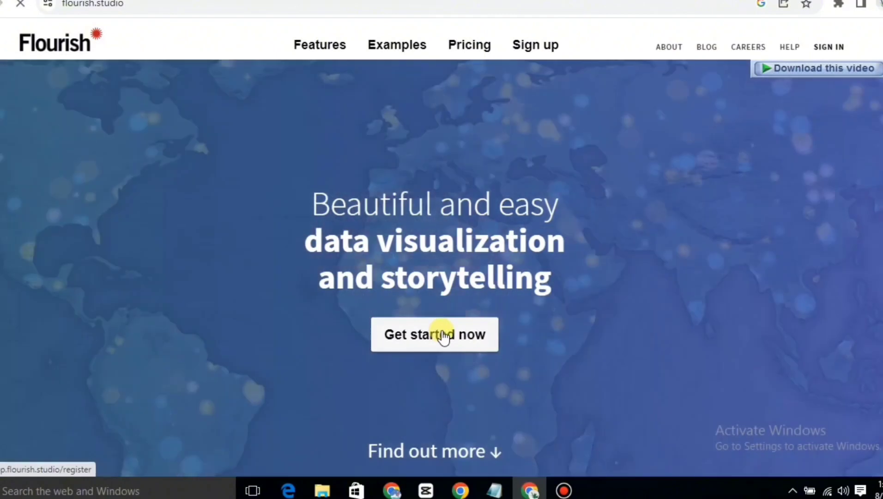
click(442, 330)
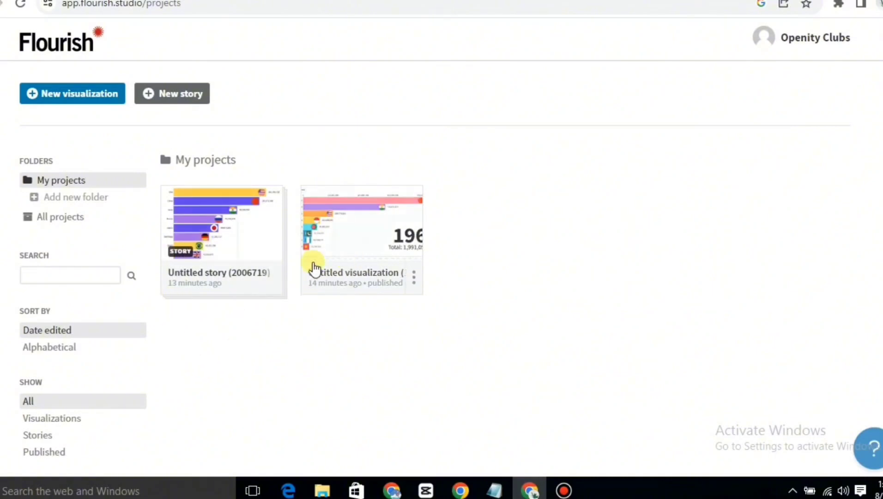
- Create a new visualization from the Bar chart starting point under Line, bar and pie charts
click(81, 96)
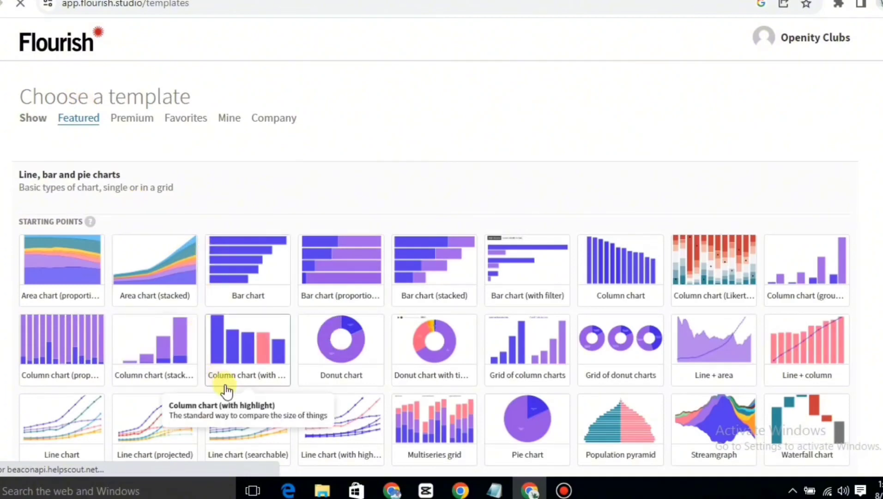
scroll(226, 388, down, 5)
scroll(226, 388, up, 5)
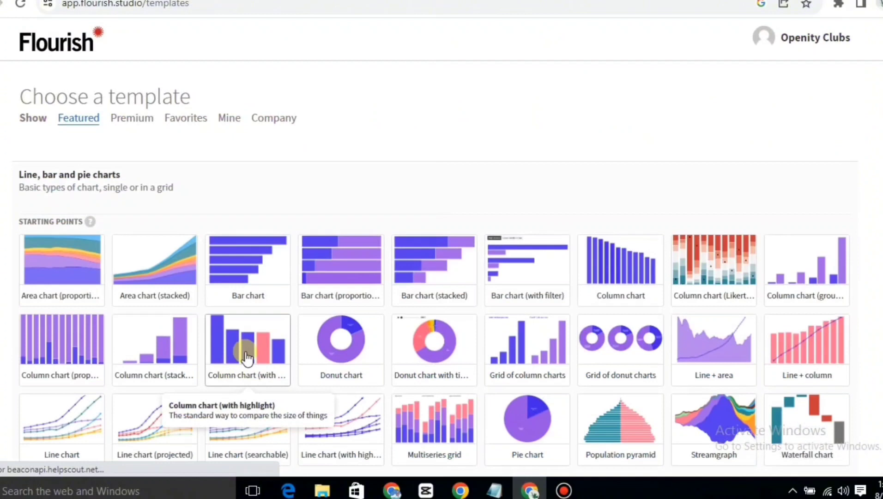
click(243, 267)
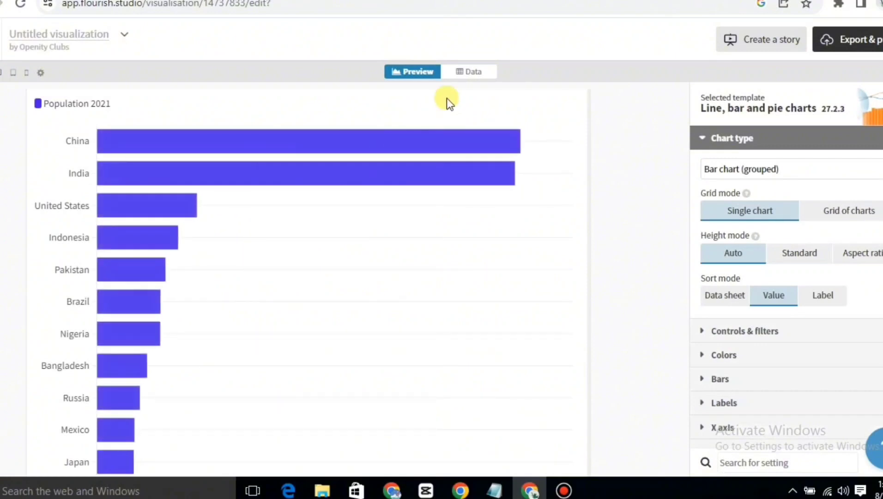
- Open the visualization's data sheet and clear all of its existing contents
click(466, 72)
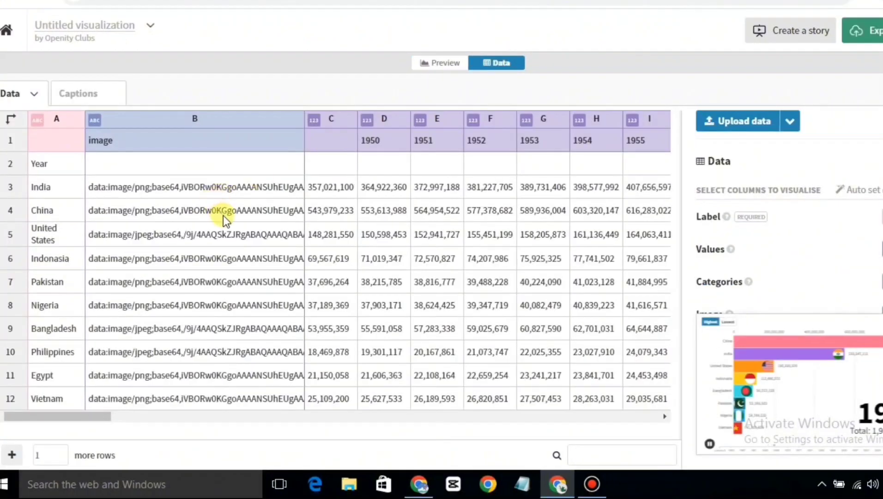
click(58, 160)
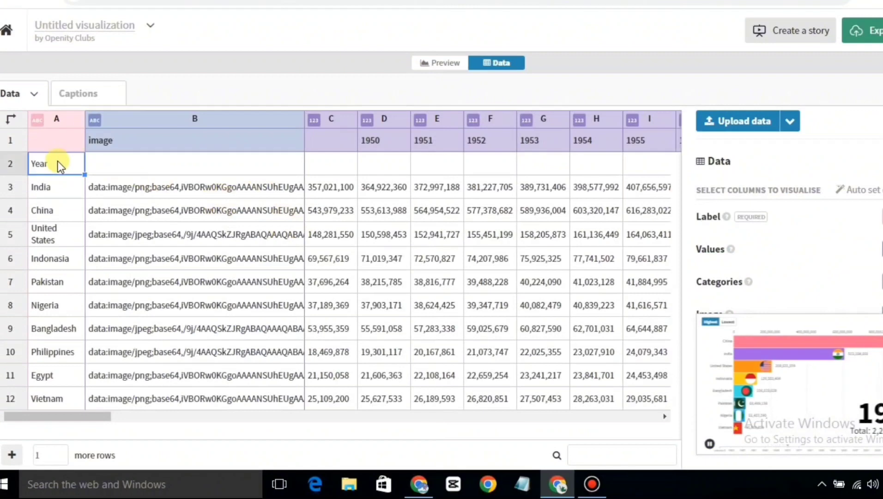
drag(60, 141, 90, 187)
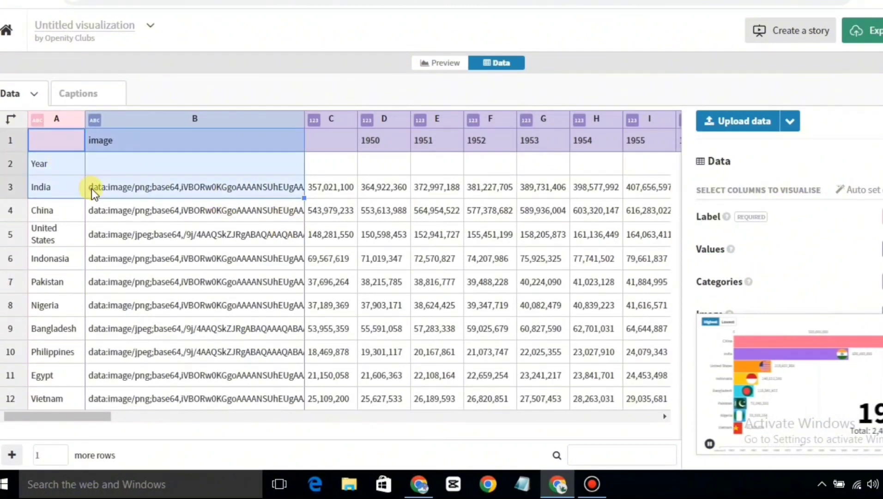
key(ctrl+a)
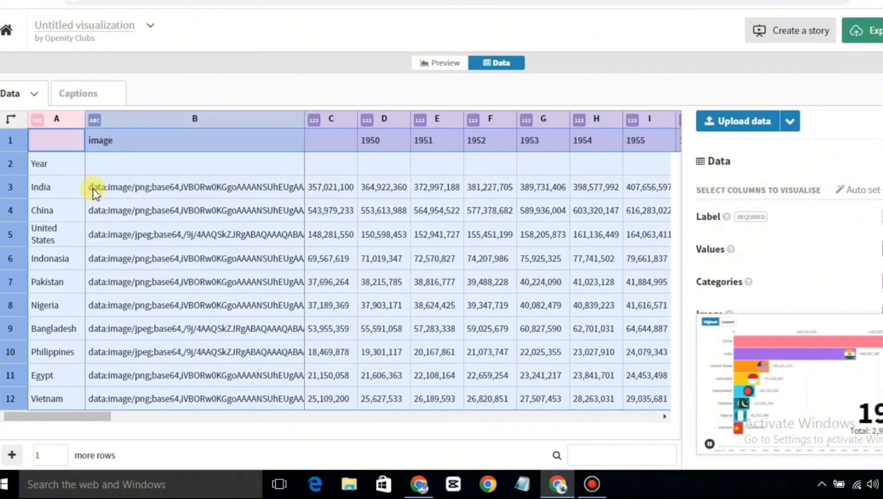
key(Delete)
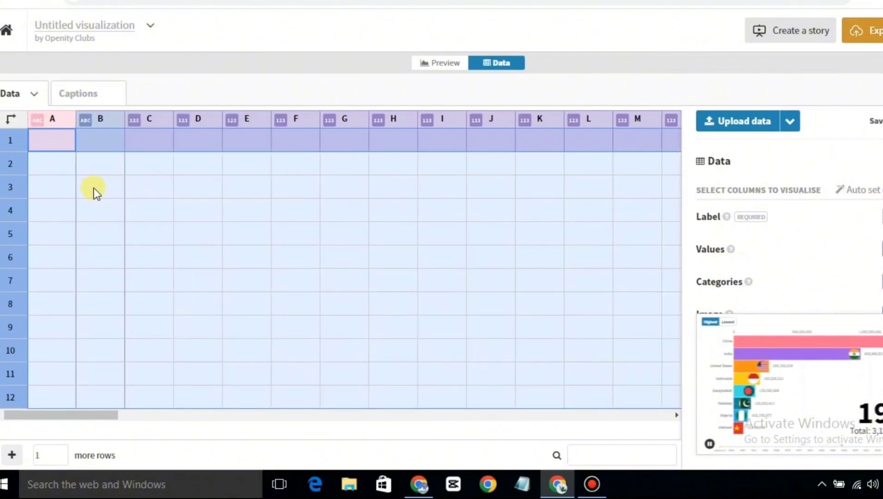
- Paste the copied population table into the empty data sheet at A2 and preview the bar chart race
click(66, 174)
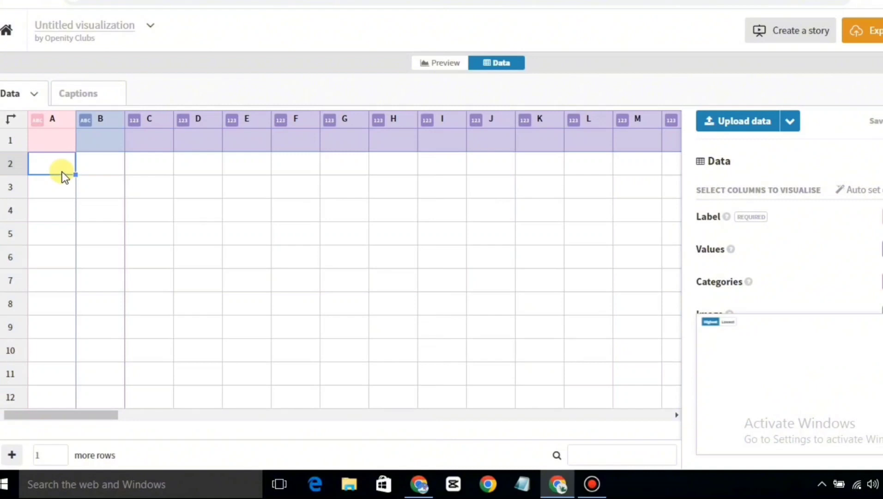
key(ctrl+v)
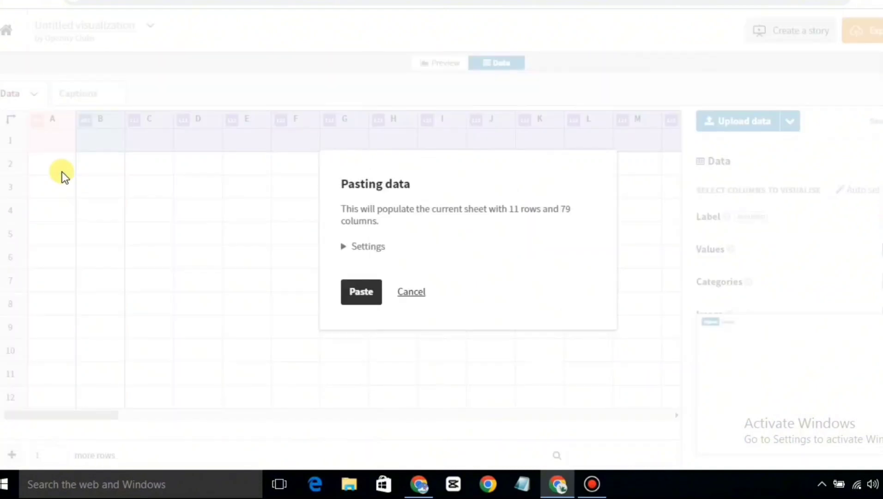
click(362, 292)
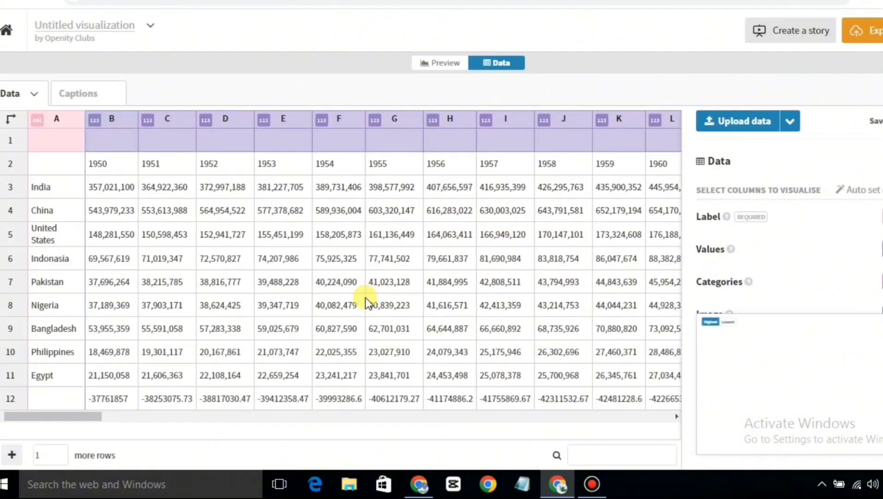
click(441, 64)
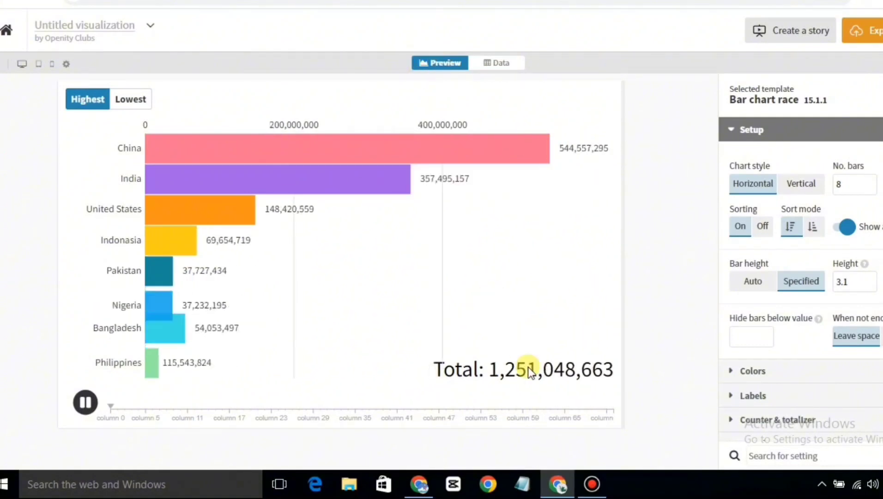
- Move the row of years from row 2 into header row 1 and preview the chart race
click(494, 65)
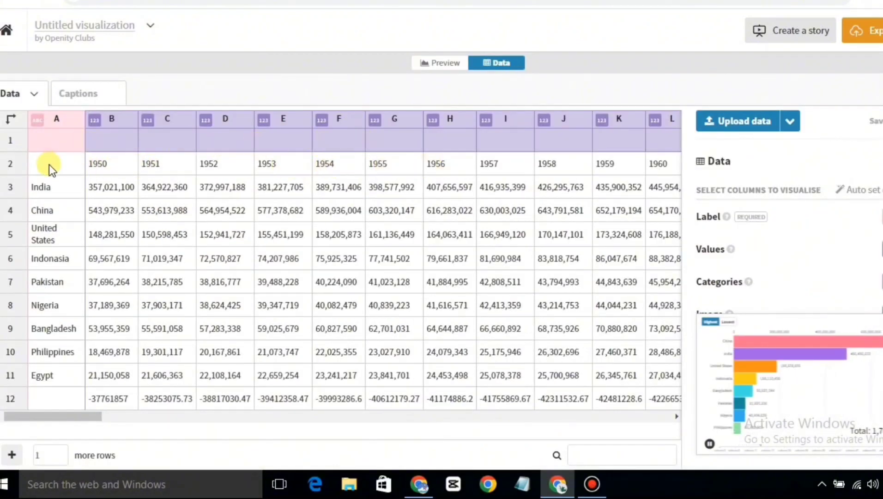
click(12, 165)
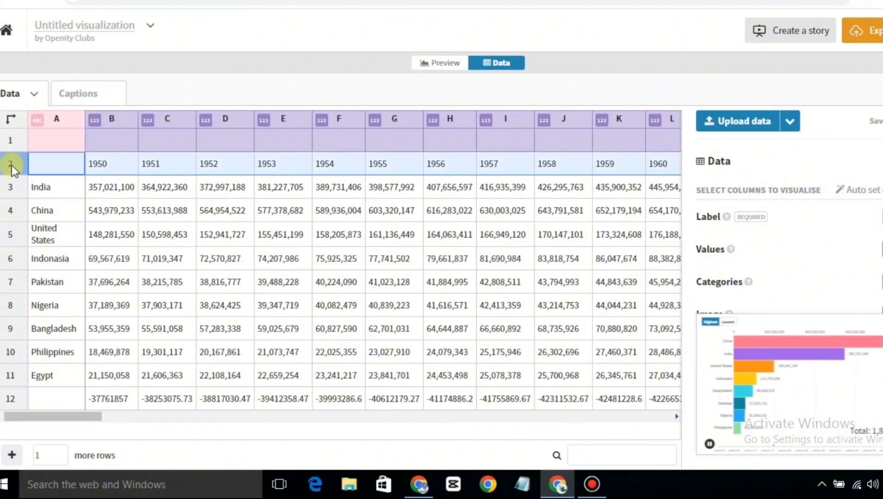
key(ctrl+x)
click(12, 144)
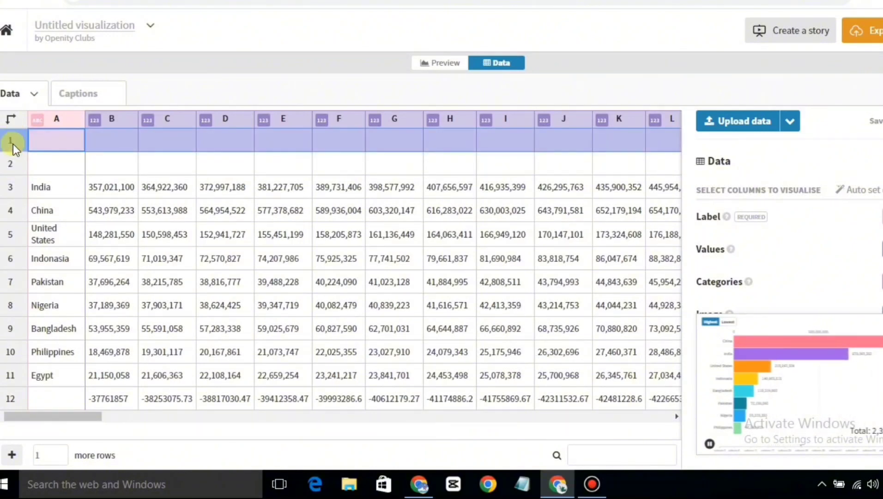
key(ctrl+v)
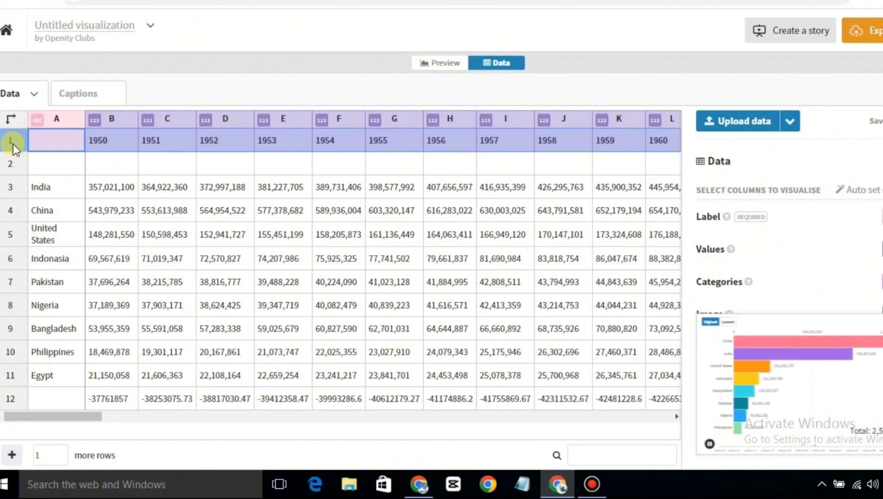
click(448, 69)
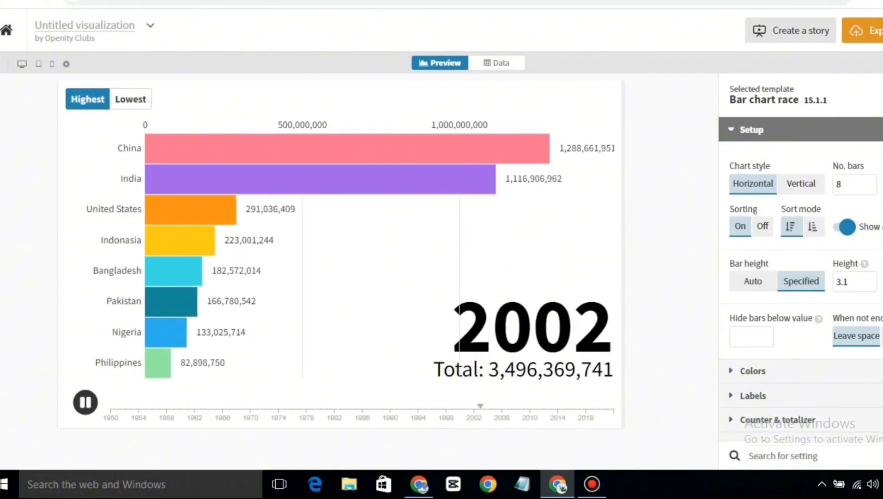
- Insert a column to the right of country column A in the data sheet and head it "Image" in B1
click(503, 69)
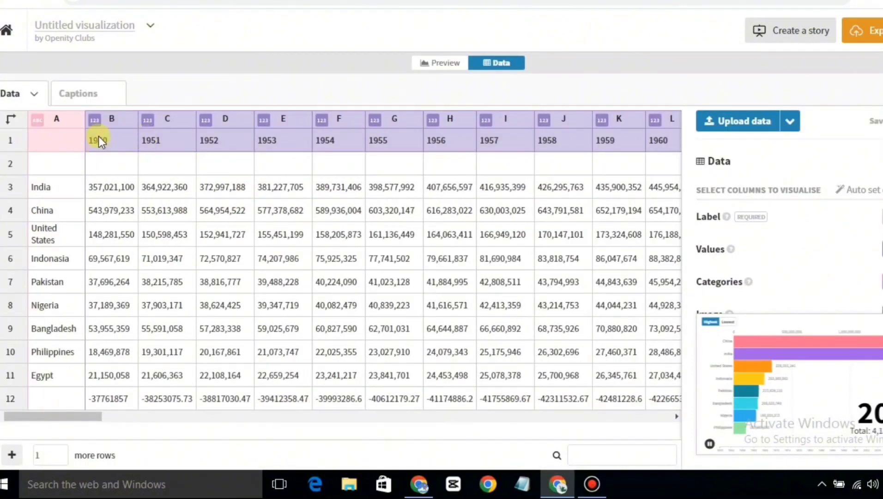
click(77, 120)
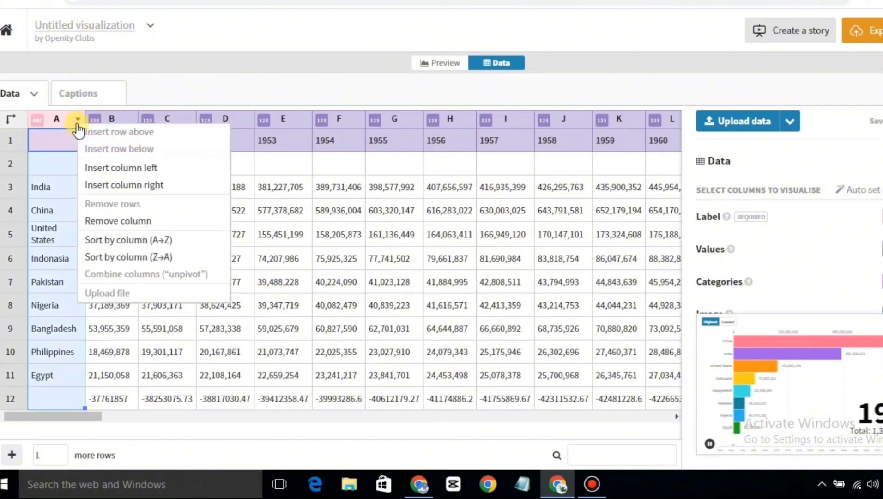
click(123, 185)
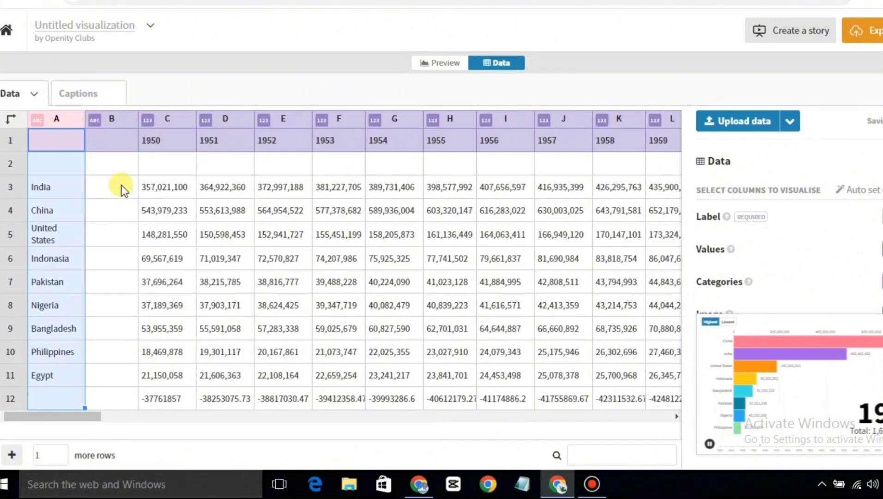
click(112, 142)
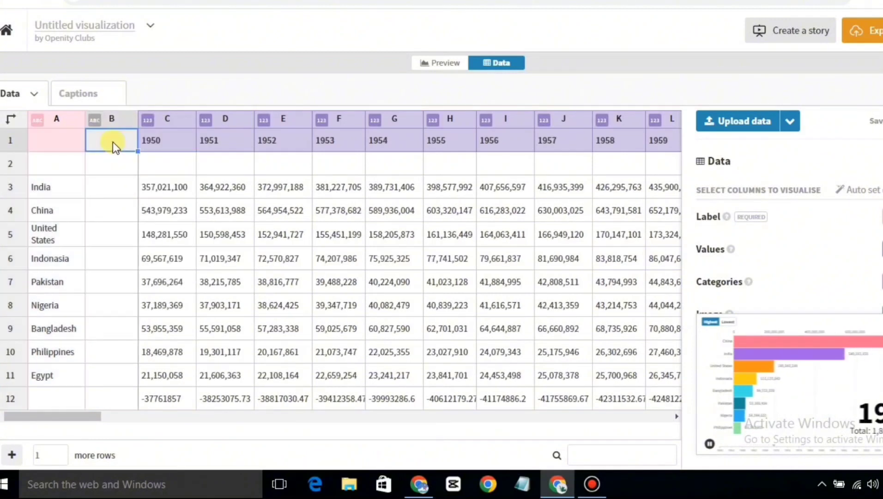
text(Image)
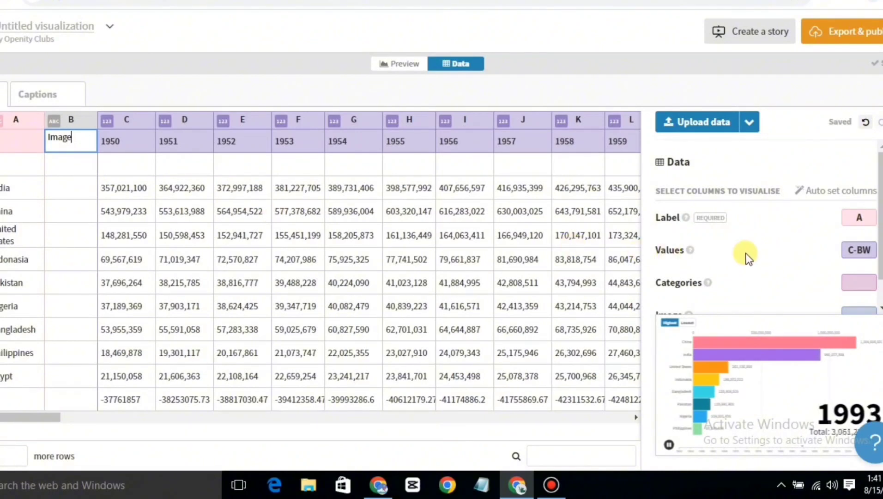
drag(879, 230, 880, 253)
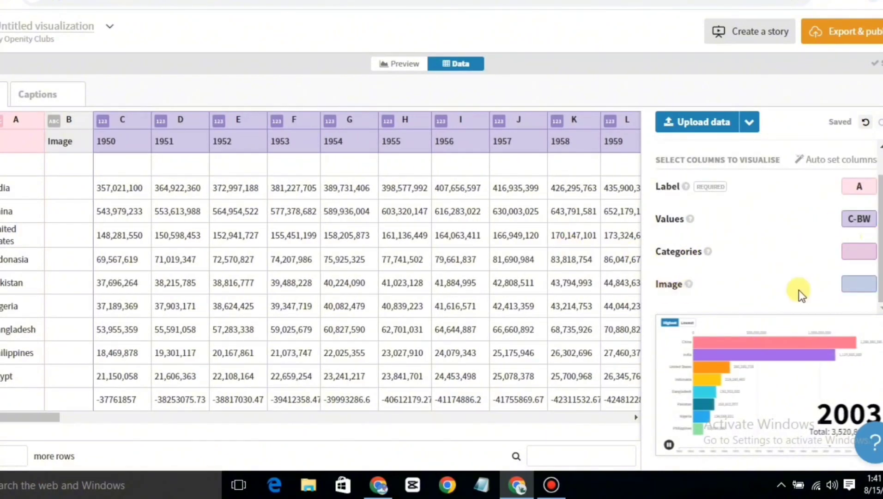
- Assign column B of the data sheet as the chart's Image column
click(857, 282)
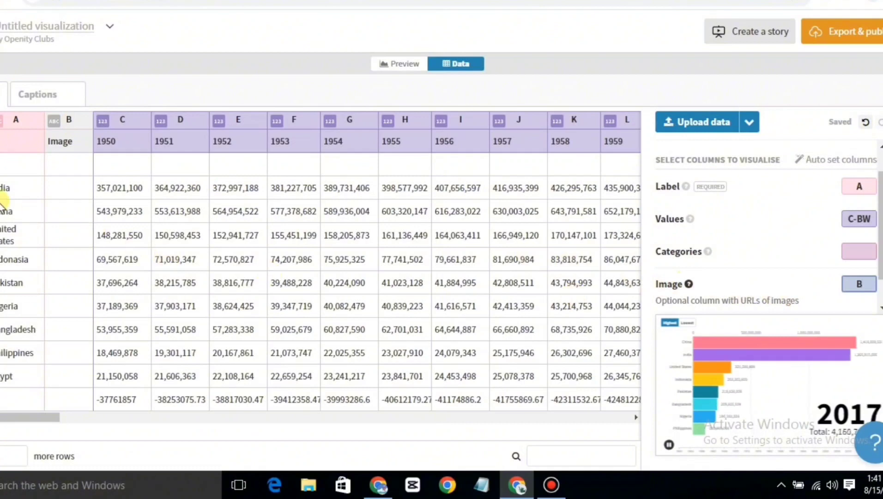
- Switch to the Google search page and search for "indian flag image" to find a flag for India
click(8, 189)
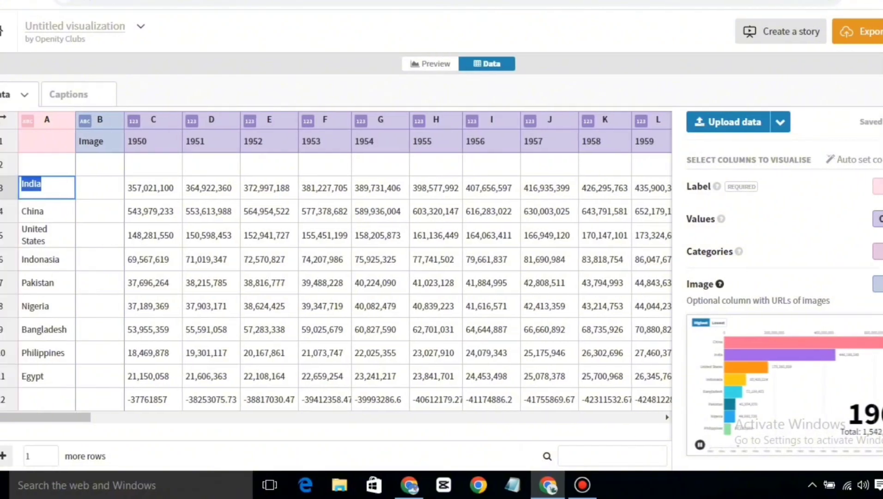
key(alt+Tab)
drag(144, 44, 83, 48)
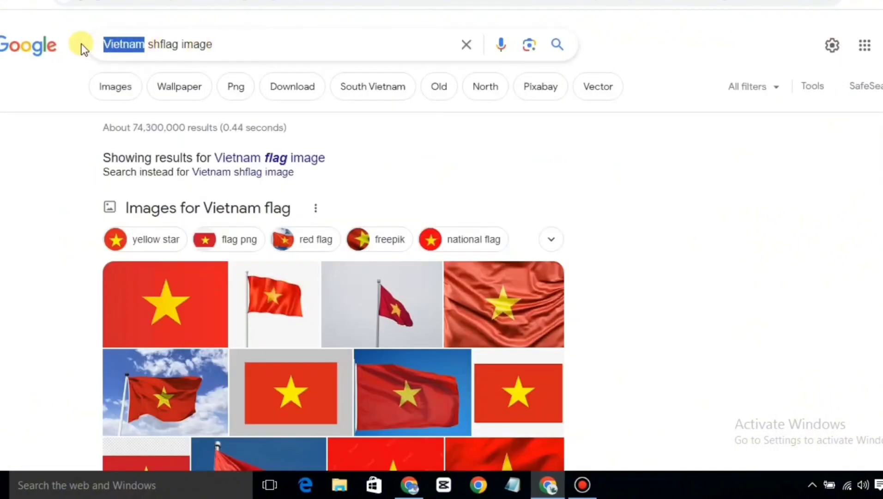
triple_click(227, 45)
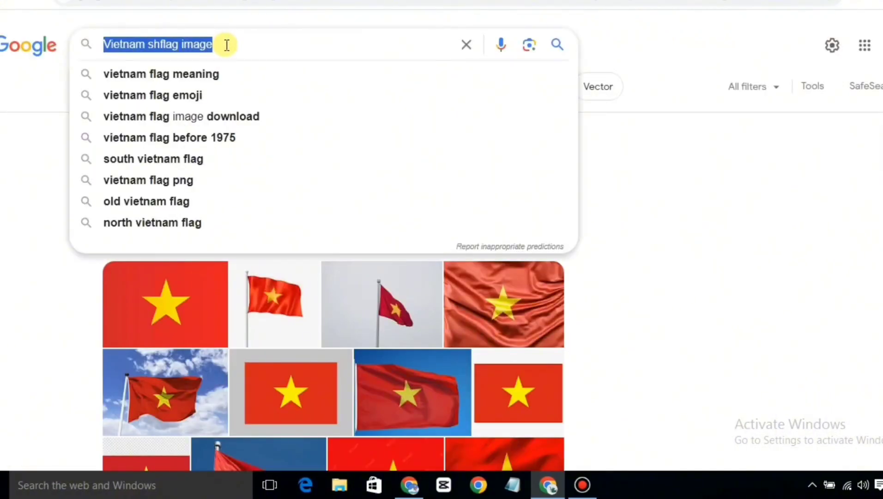
text(ib)
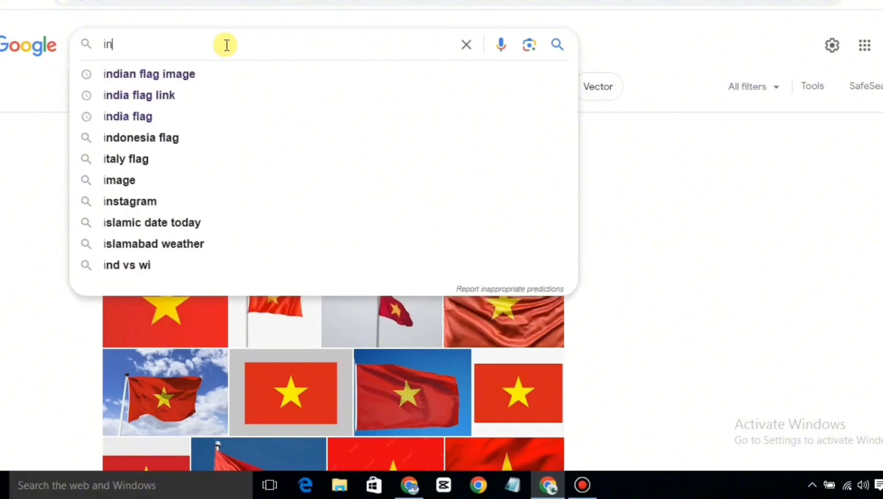
text(dia)
text(n)
key(Down)
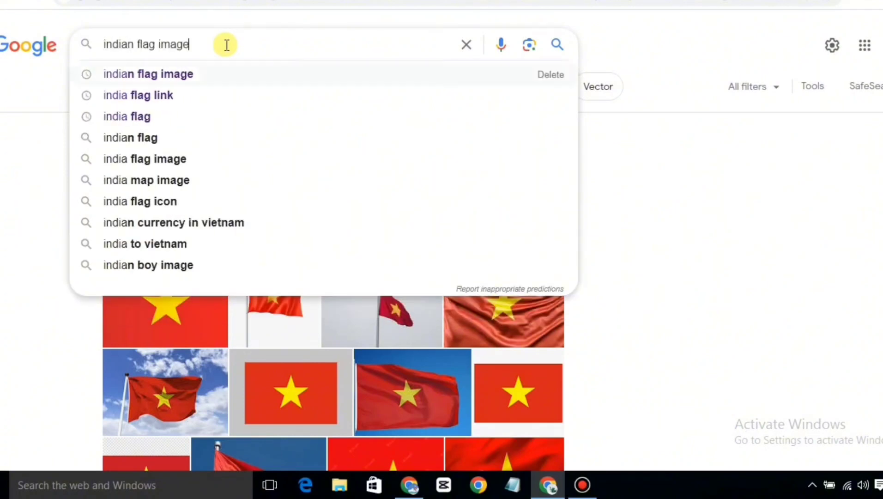
key(Return)
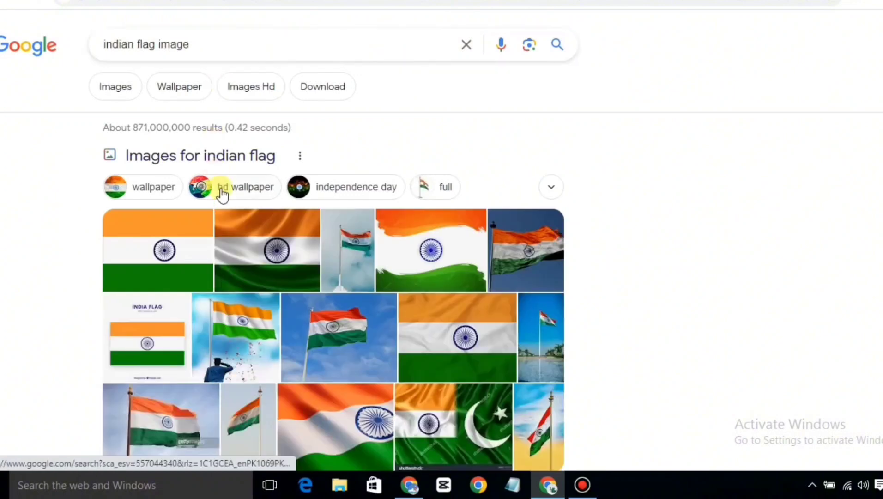
- Copy the address of the first Indian flag image and paste it into cell B3 of the data sheet for India
right_click(164, 252)
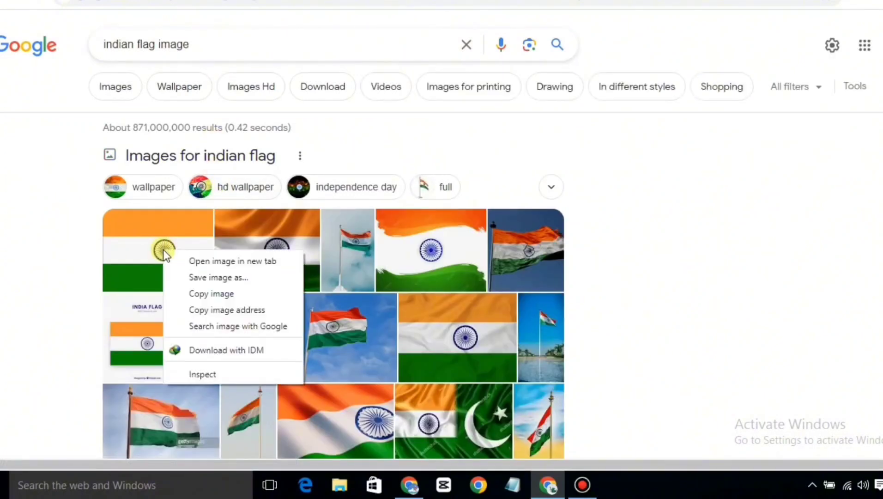
click(246, 311)
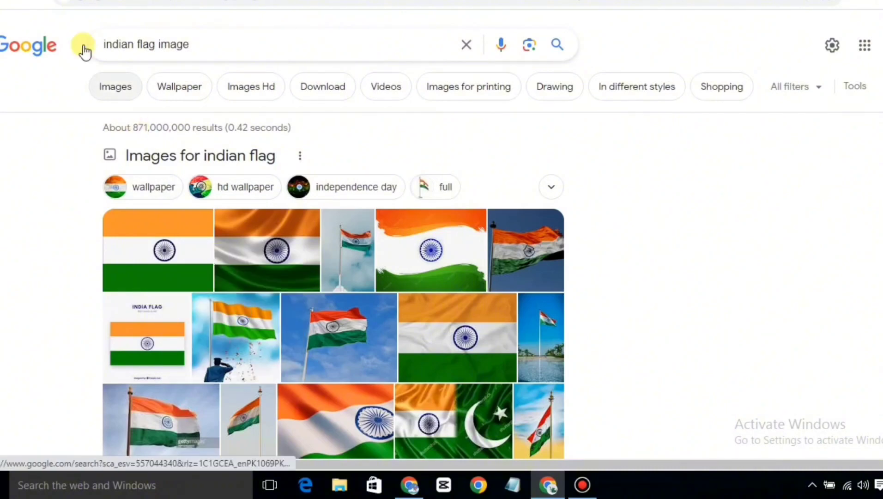
click(55, 1)
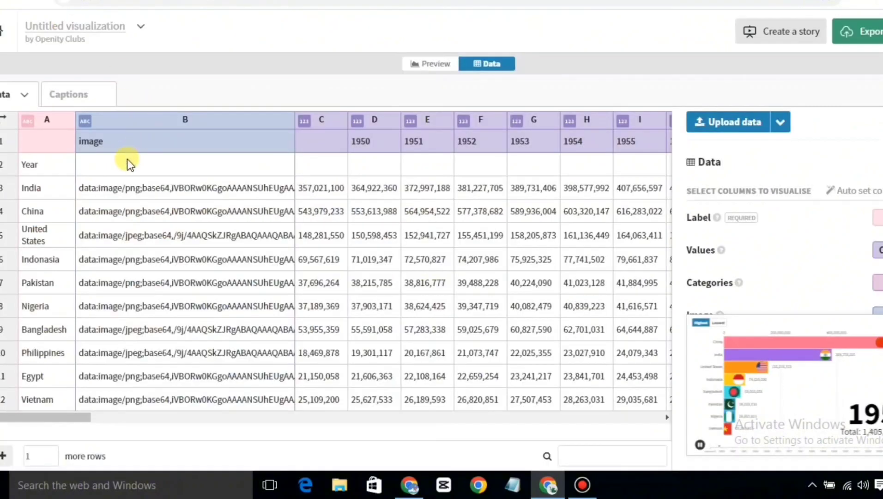
key(ctrl+z)
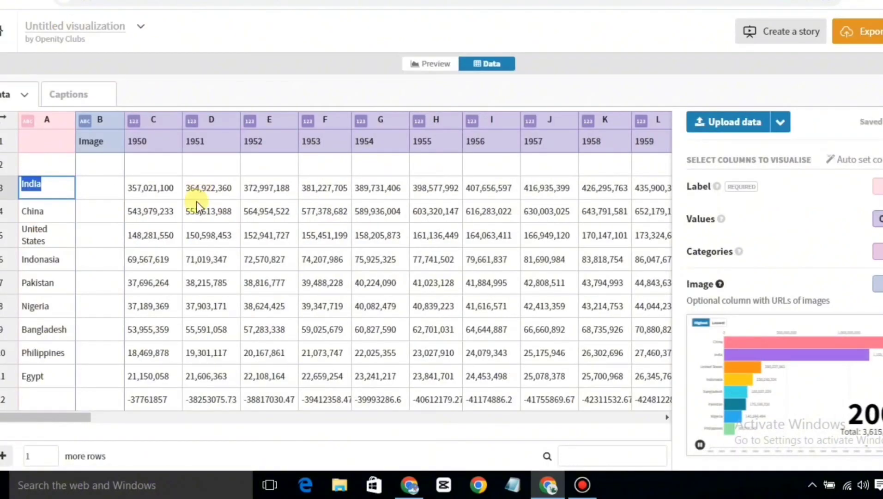
click(105, 192)
key(ctrl+v)
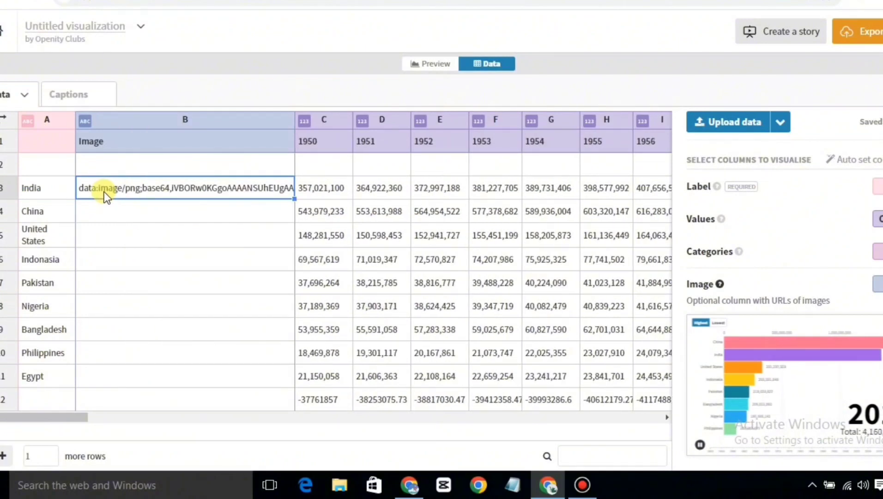
- Preview the visualization with all flag images filled in and set its number of bars to 12
click(420, 65)
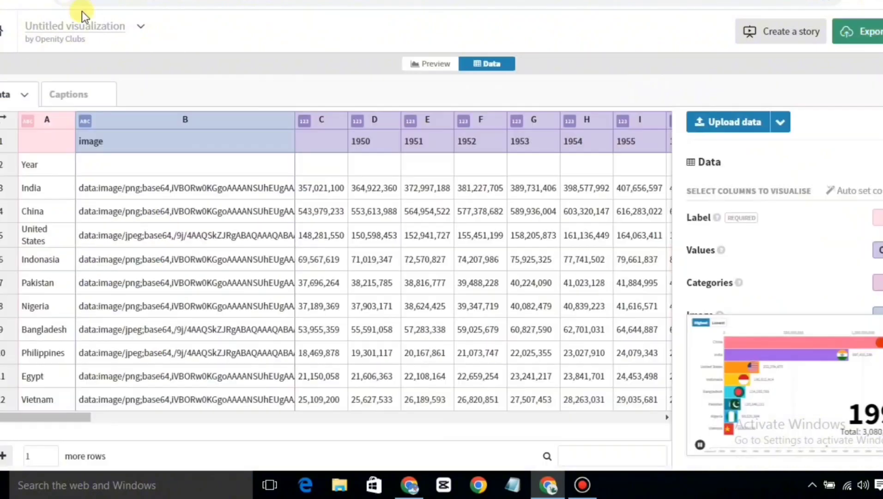
click(427, 63)
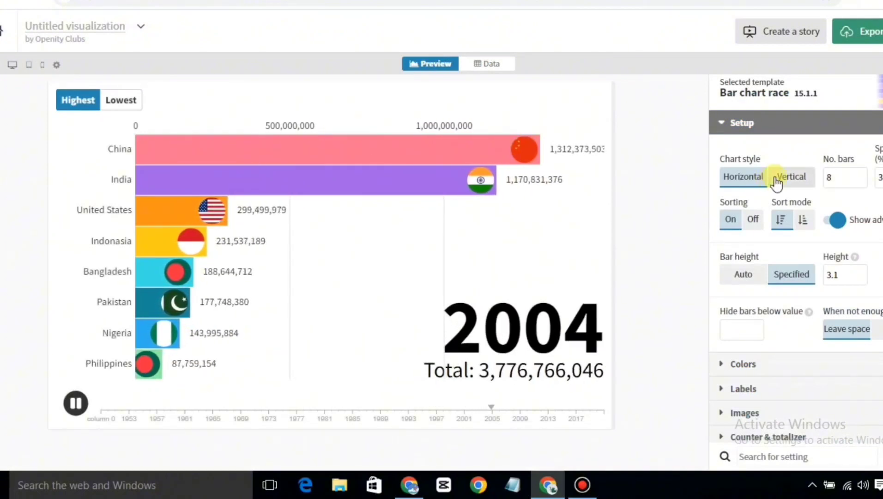
click(859, 174)
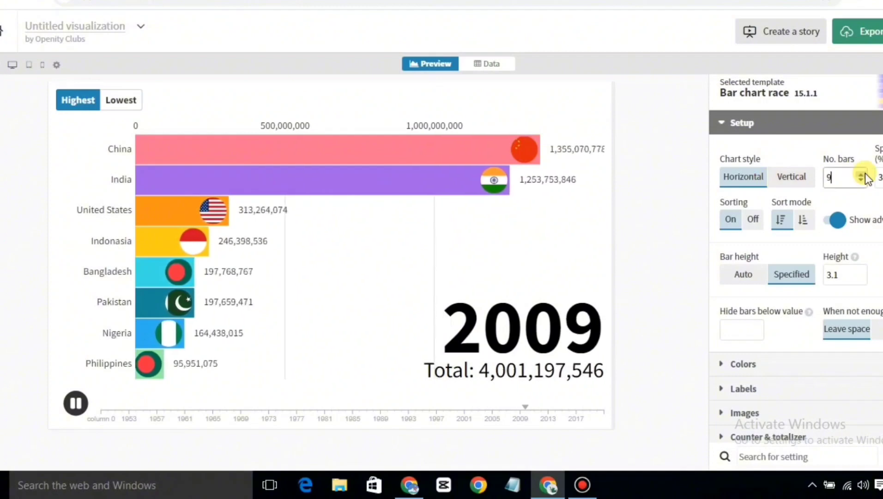
click(862, 174)
click(861, 175)
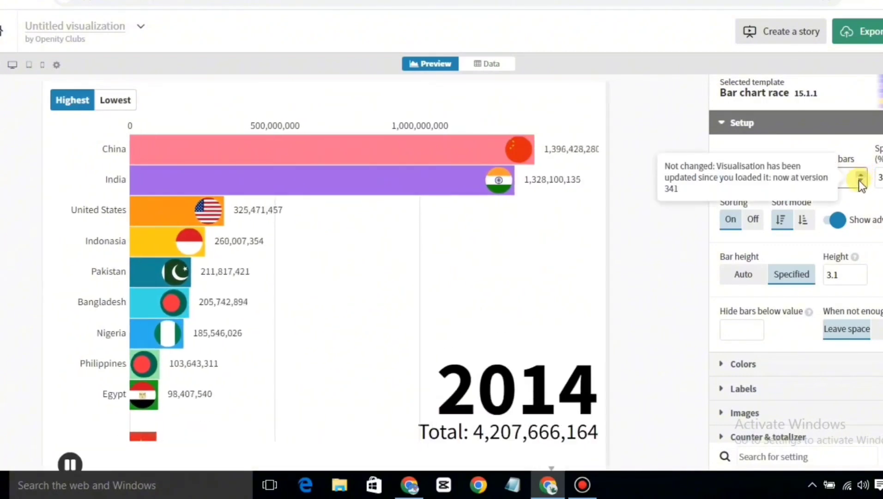
click(860, 176)
click(861, 176)
click(860, 180)
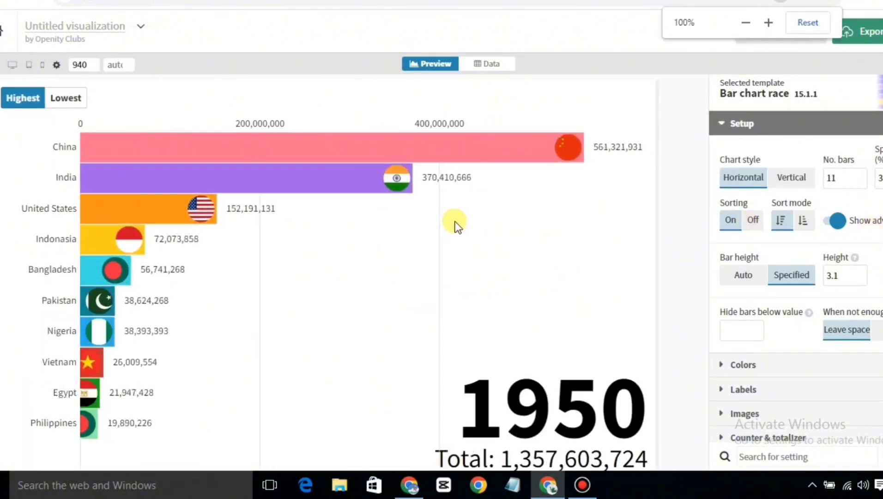
click(861, 177)
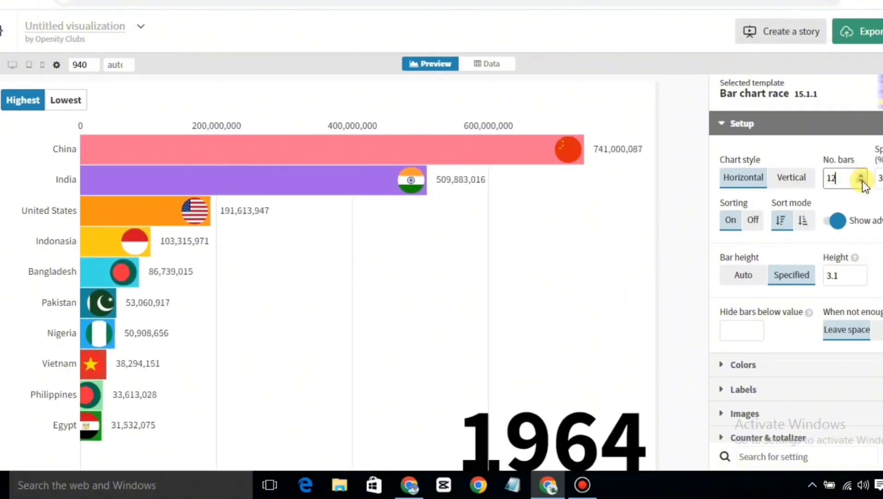
- Try turning the bar sorting off and setting the bar height to Auto
click(701, 220)
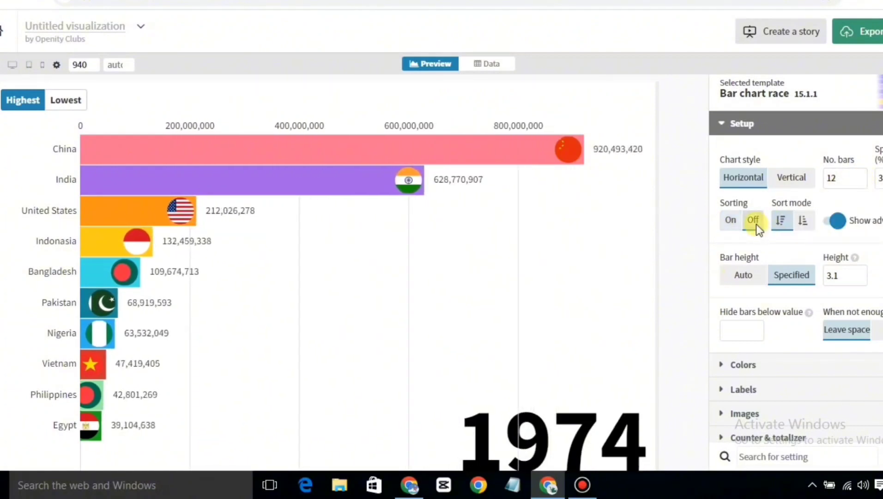
click(754, 219)
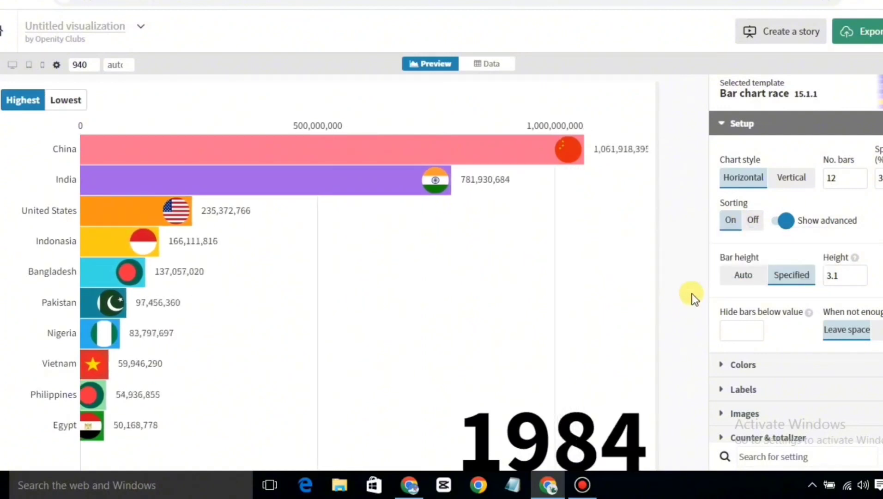
click(753, 281)
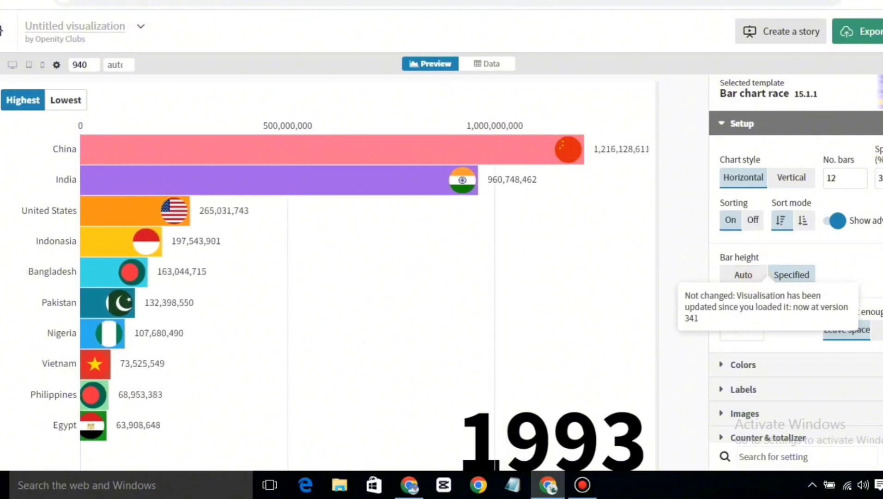
- Try to apply the Flourish Low Fire and Flourish Erbium color palettes to the bars
scroll(794, 277, down, 3)
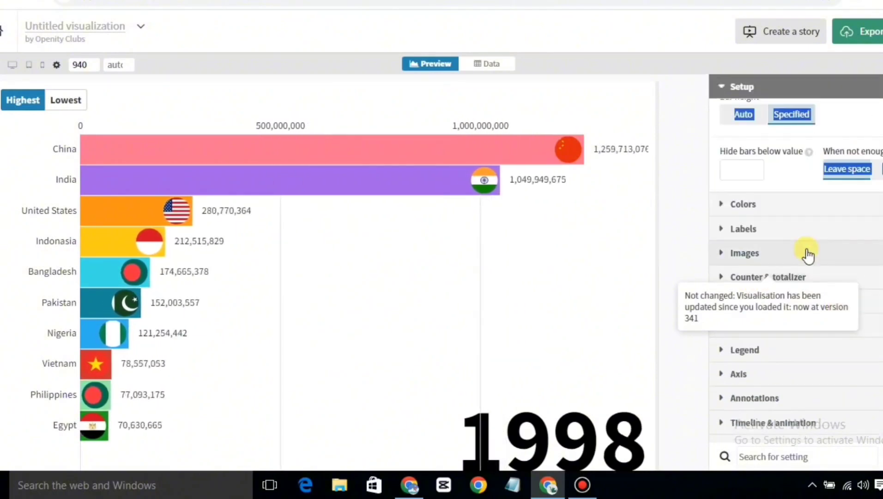
click(793, 207)
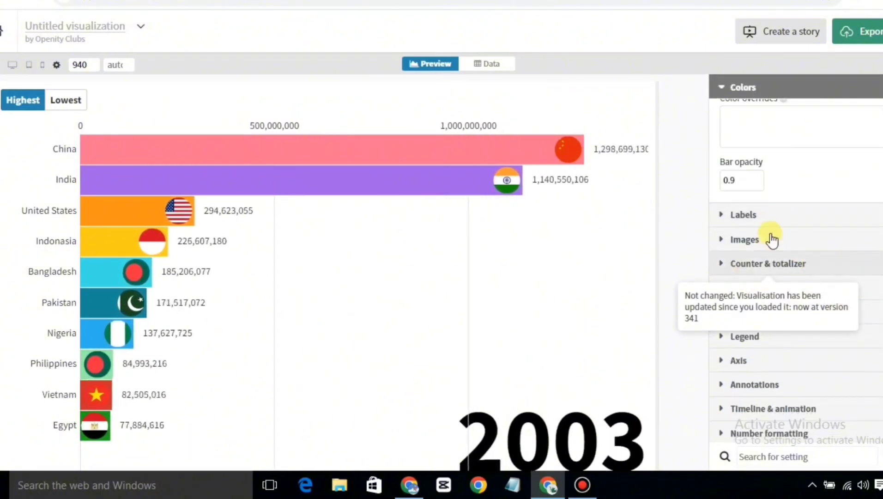
scroll(771, 240, up, 4)
click(832, 249)
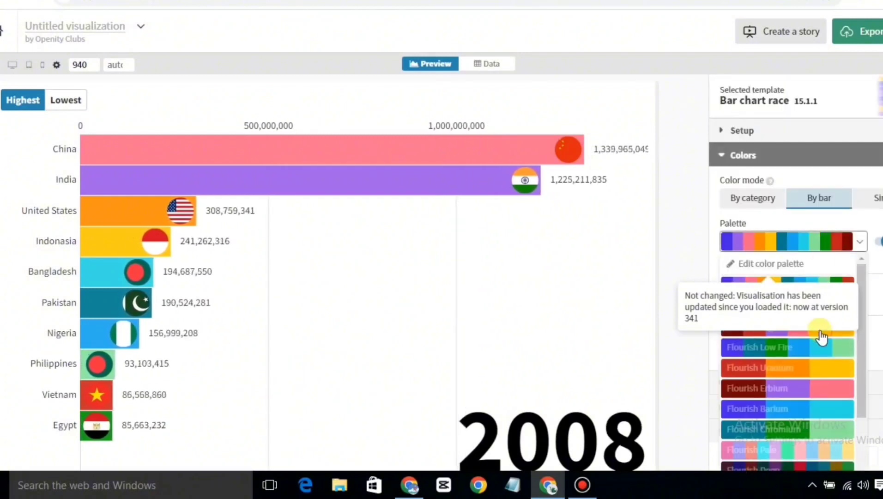
click(820, 343)
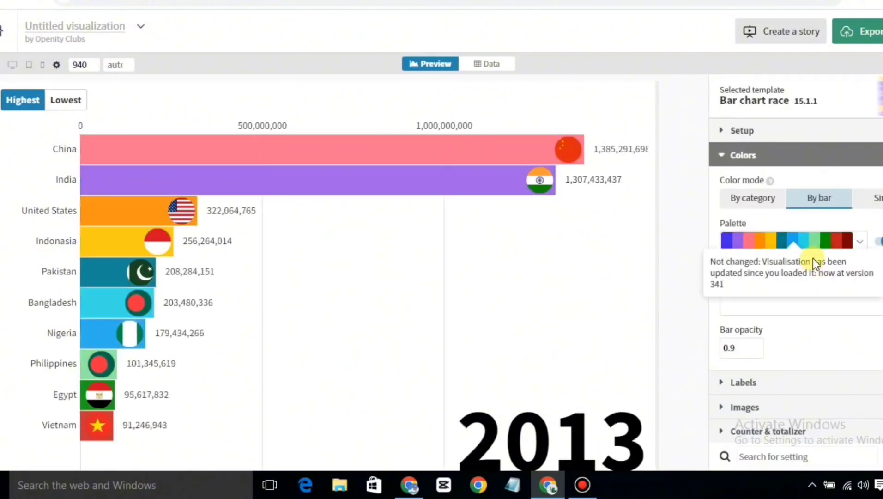
click(826, 251)
click(814, 392)
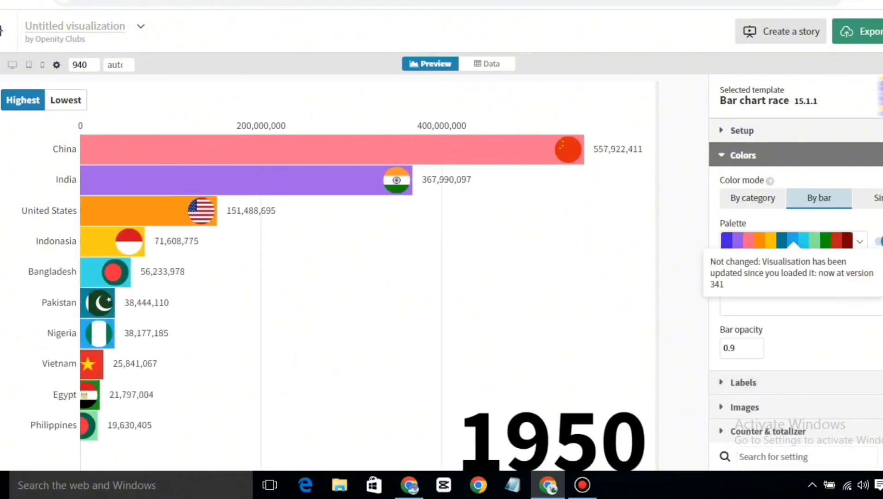
- Widen the chart preview and look over the chart, including at tablet and mobile widths
scroll(784, 295, down, 3)
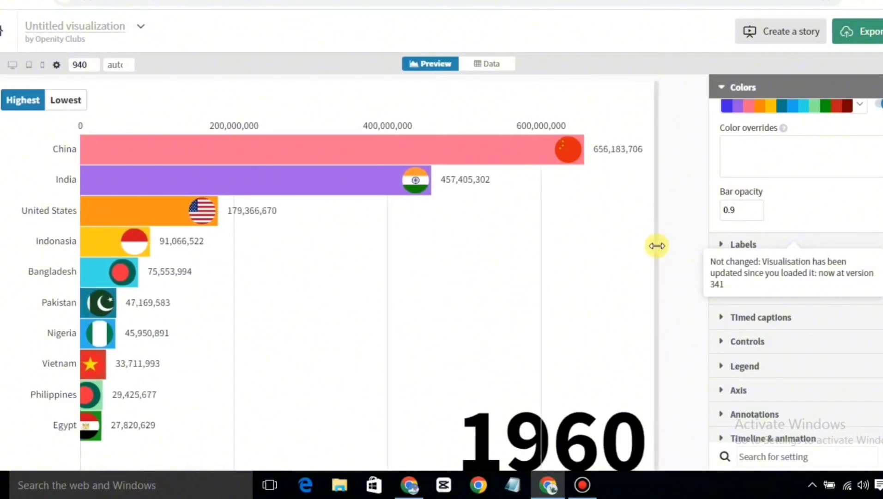
drag(656, 244, 682, 248)
scroll(499, 277, down, 2)
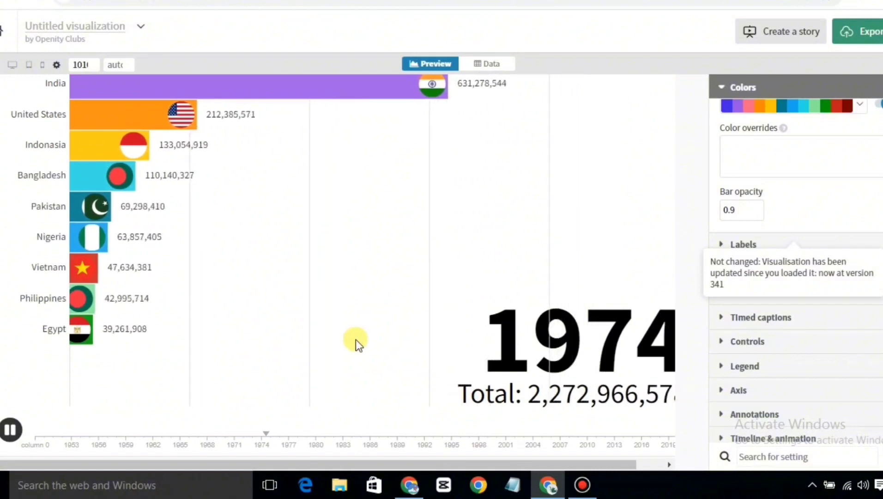
scroll(392, 319, up, 2)
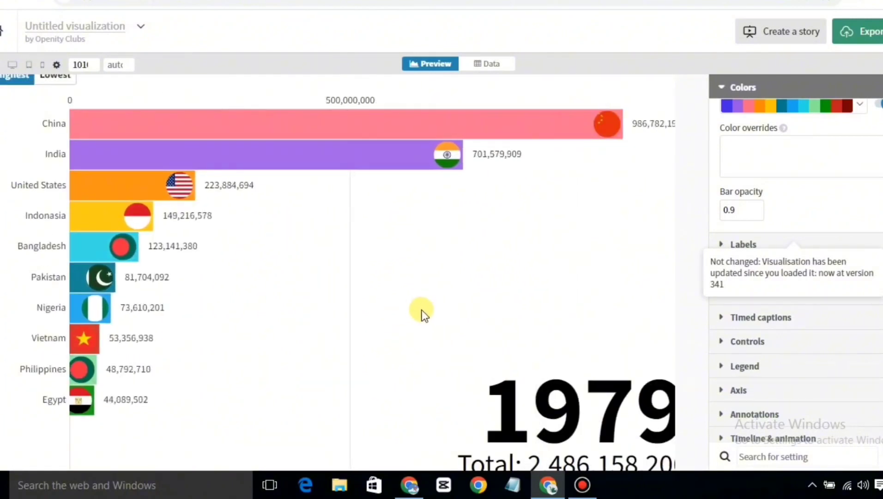
click(30, 68)
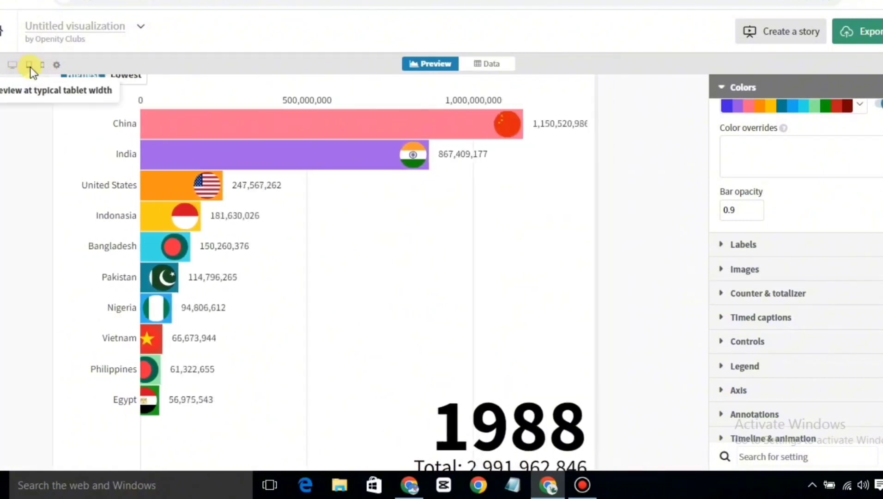
click(42, 65)
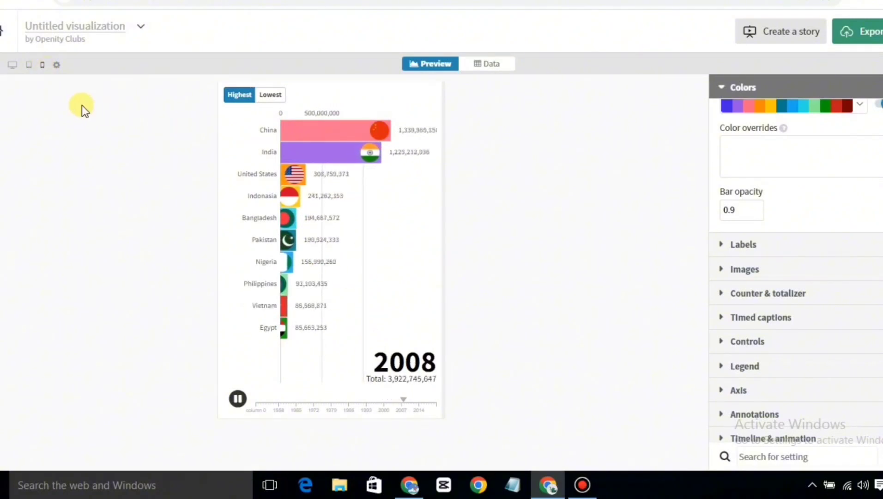
- Switch the preview to a custom size and adjust its width to about 326
click(56, 65)
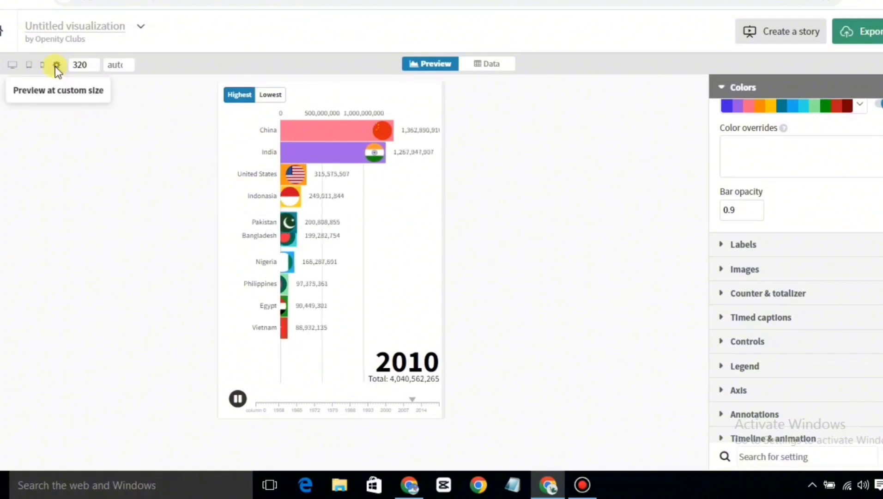
click(93, 62)
click(92, 62)
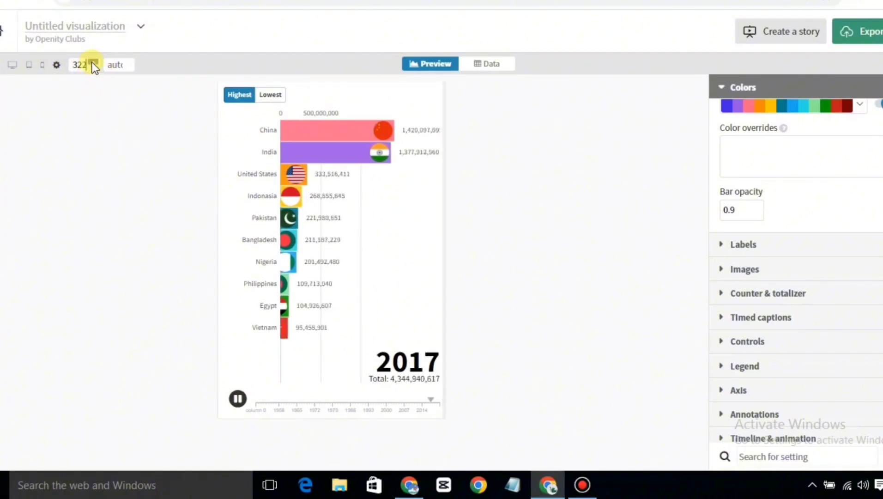
click(93, 62)
click(93, 62)
click(93, 62)
click(93, 62)
click(94, 67)
click(93, 67)
click(93, 67)
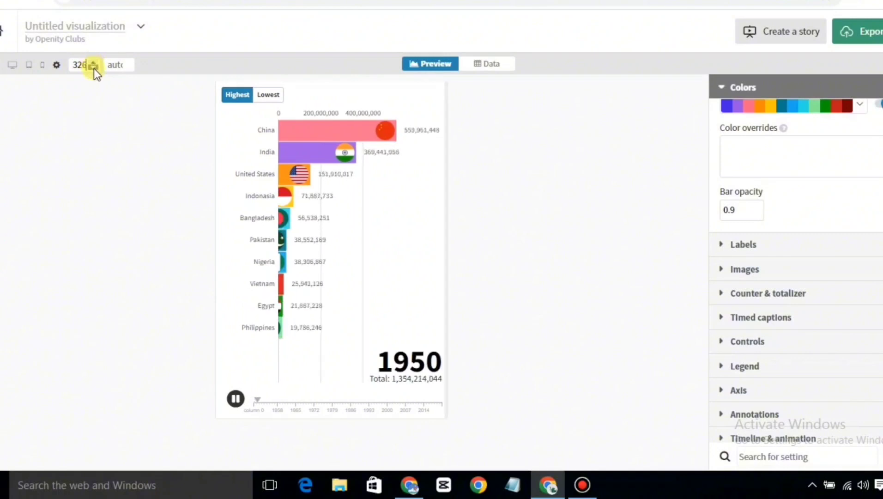
- Return the chart preview to desktop width and open the export and publish options
click(128, 63)
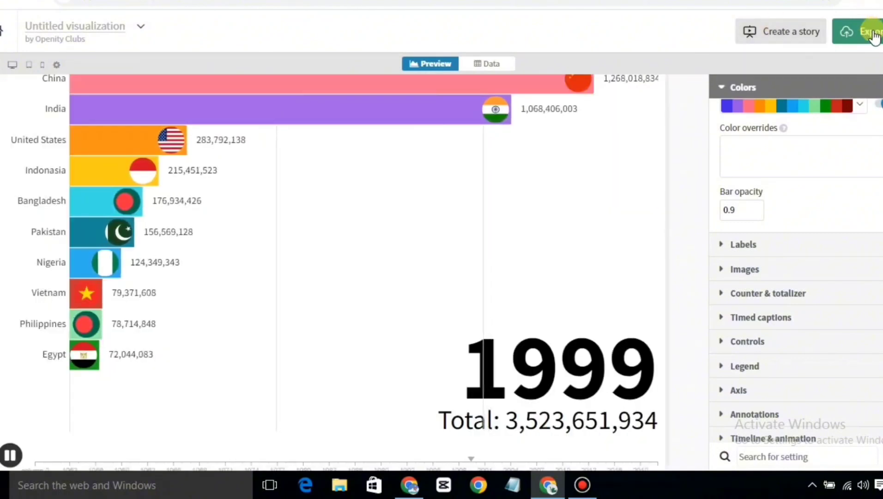
click(874, 36)
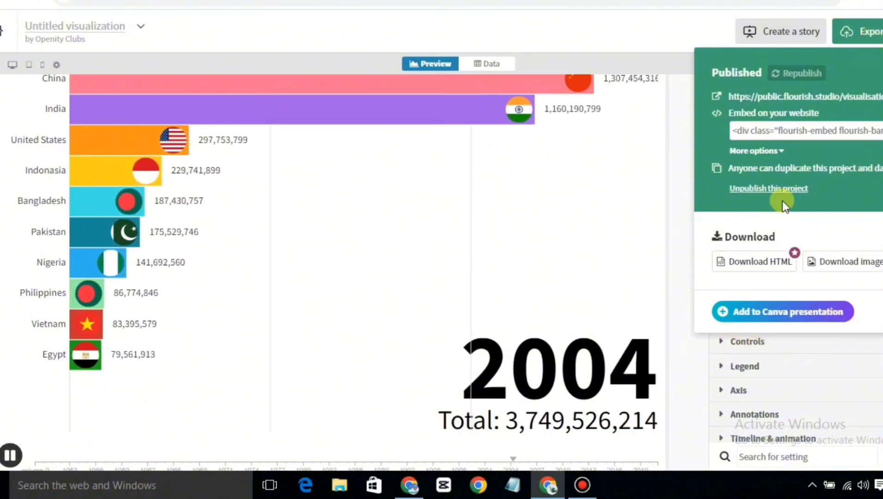